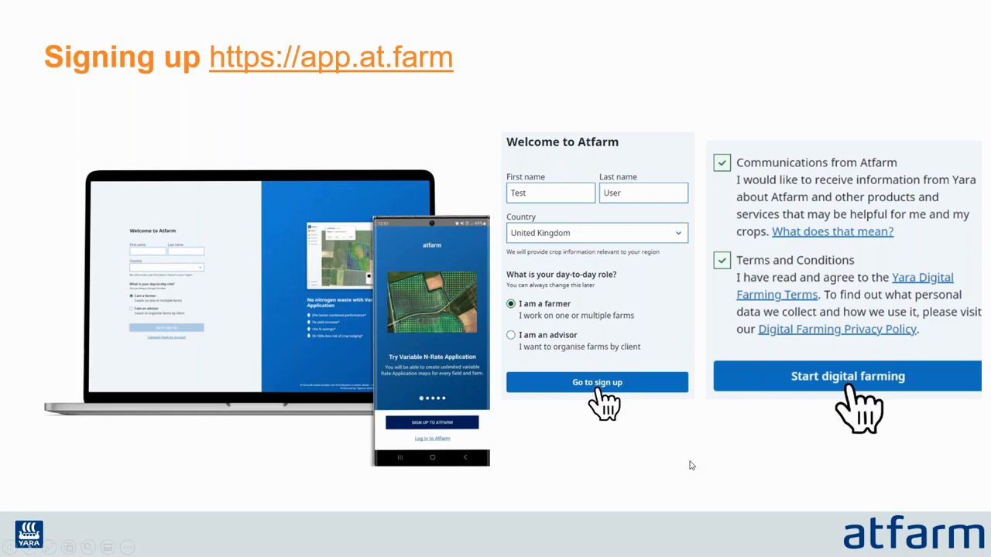
Go from the presentation to app.at.farm and open the client with three farms and 19 fields
key(Right)
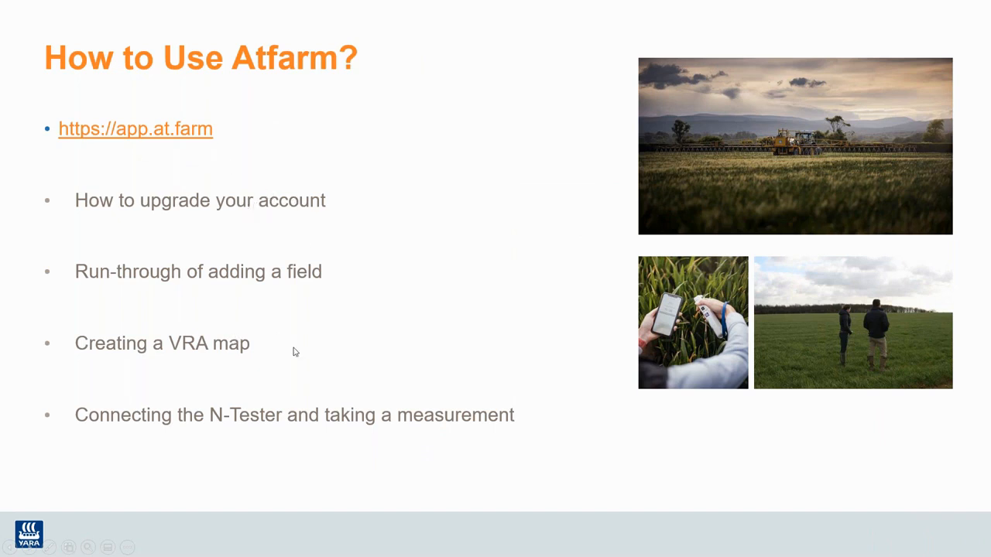
click(173, 132)
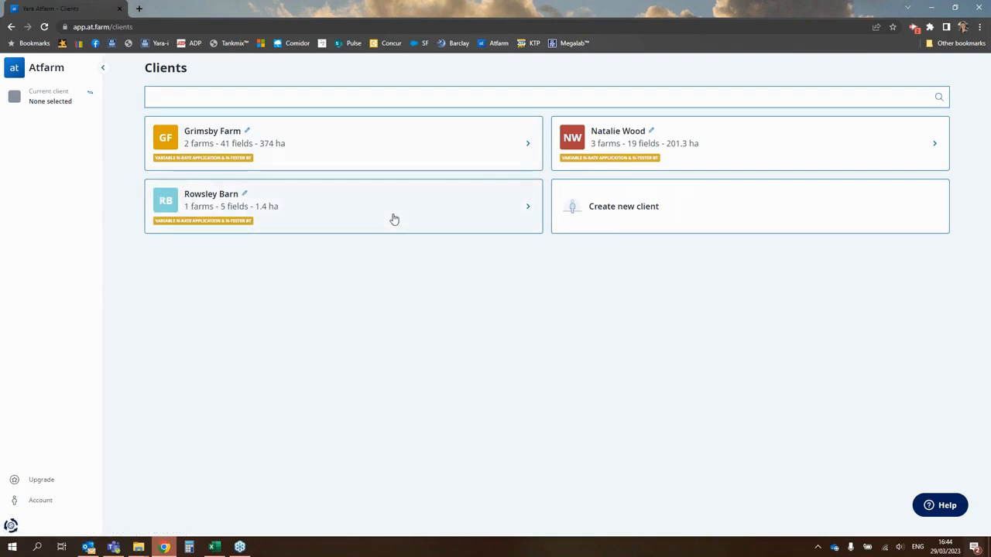
click(710, 147)
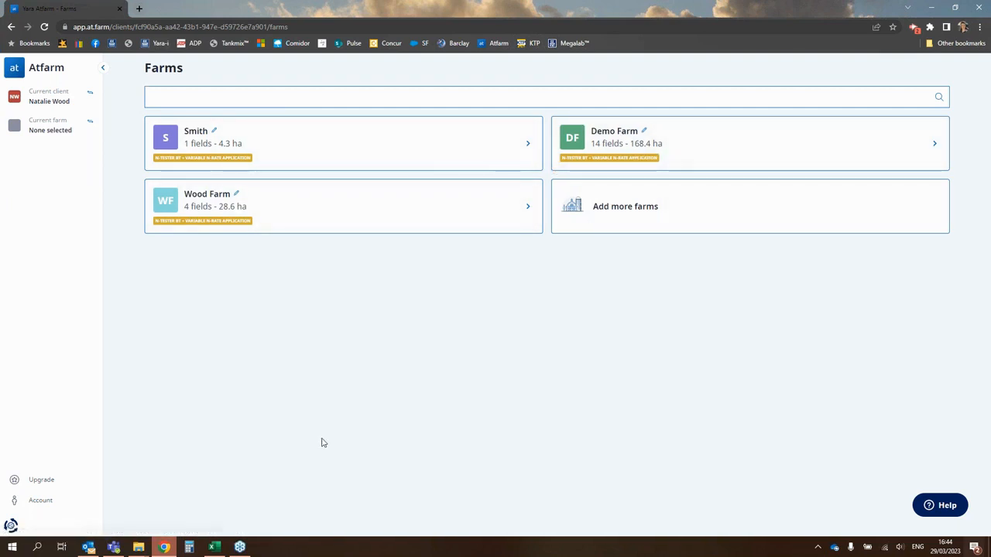
View the available Atfarm plans on the upgrade page and return to the client's farms
click(39, 482)
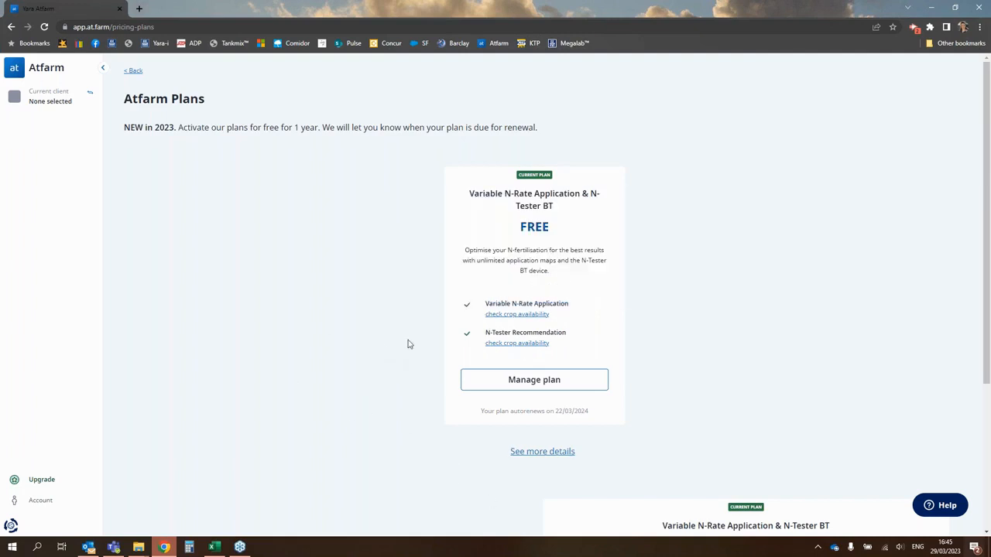
click(133, 71)
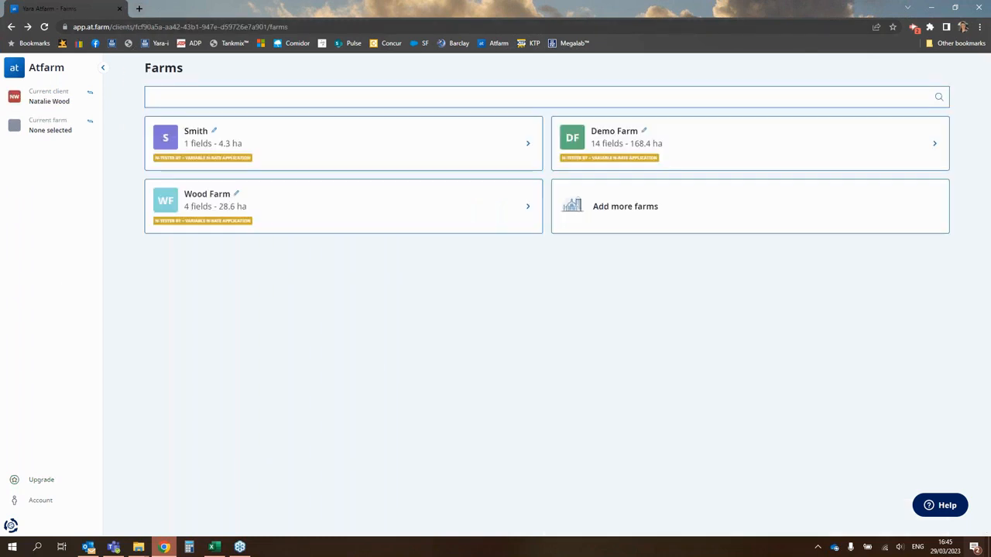
Open Demo Farm and look through its field list and the mapped fields around Hucknall
click(681, 148)
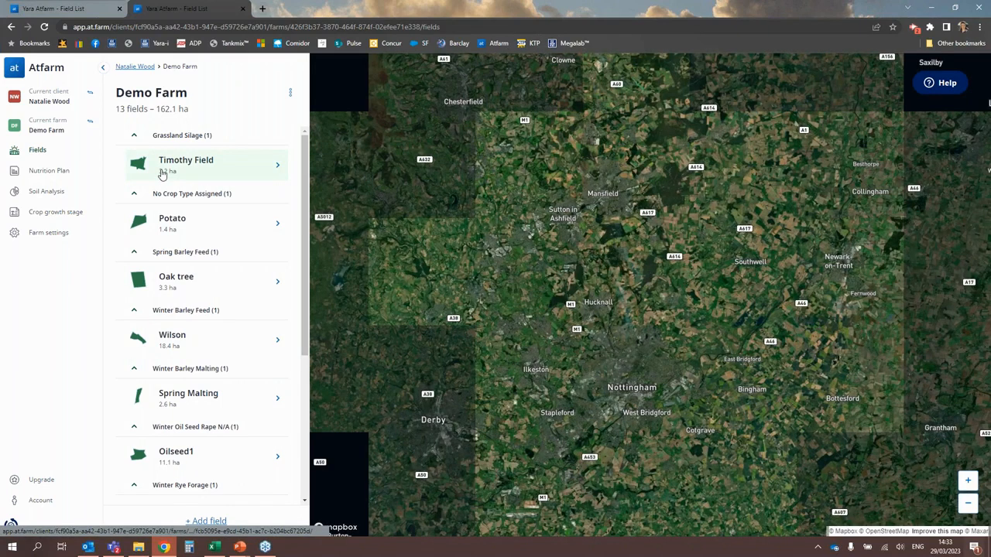
scroll(161, 173, down, 1)
drag(332, 299, 331, 306)
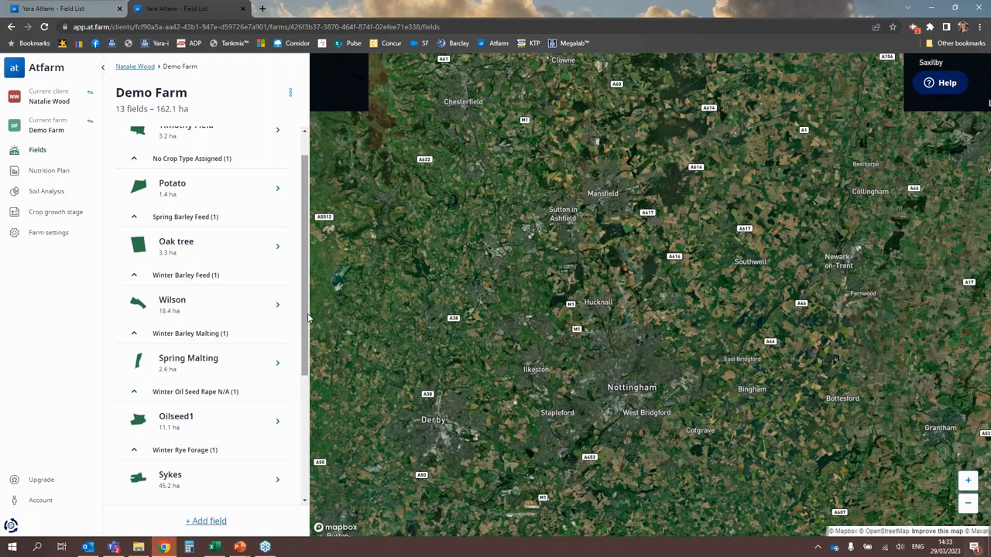
scroll(309, 317, down, 5)
scroll(635, 295, down, 1)
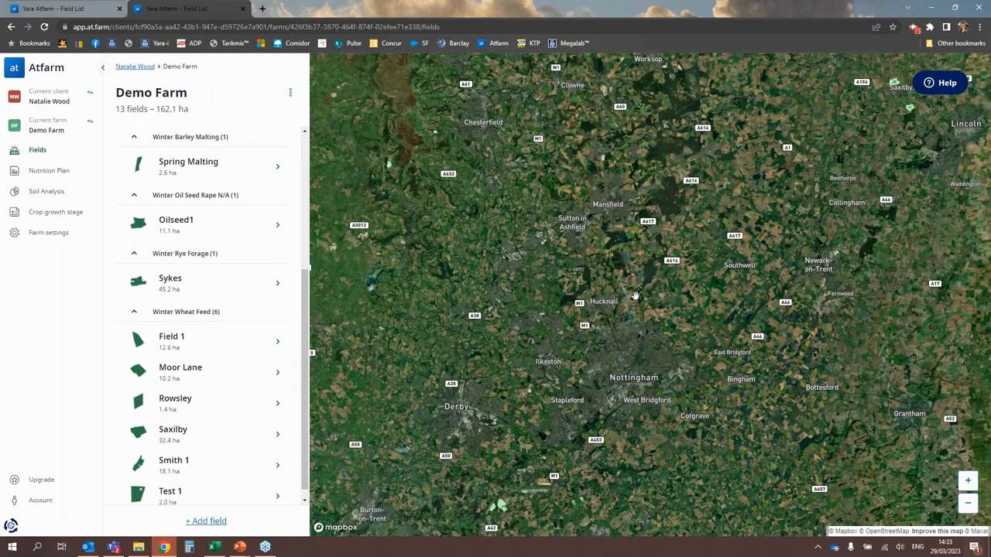
scroll(635, 294, up, 1)
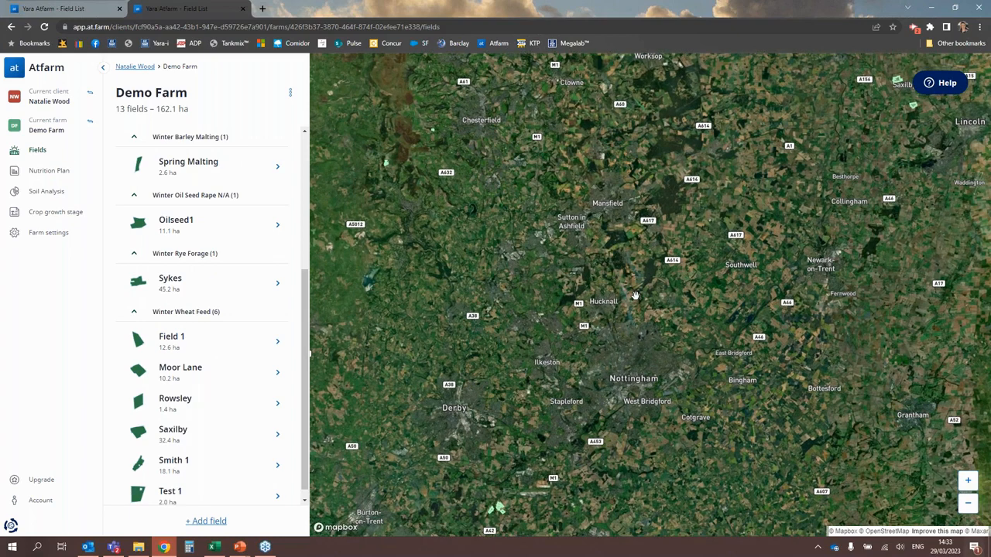
scroll(634, 295, up, 5)
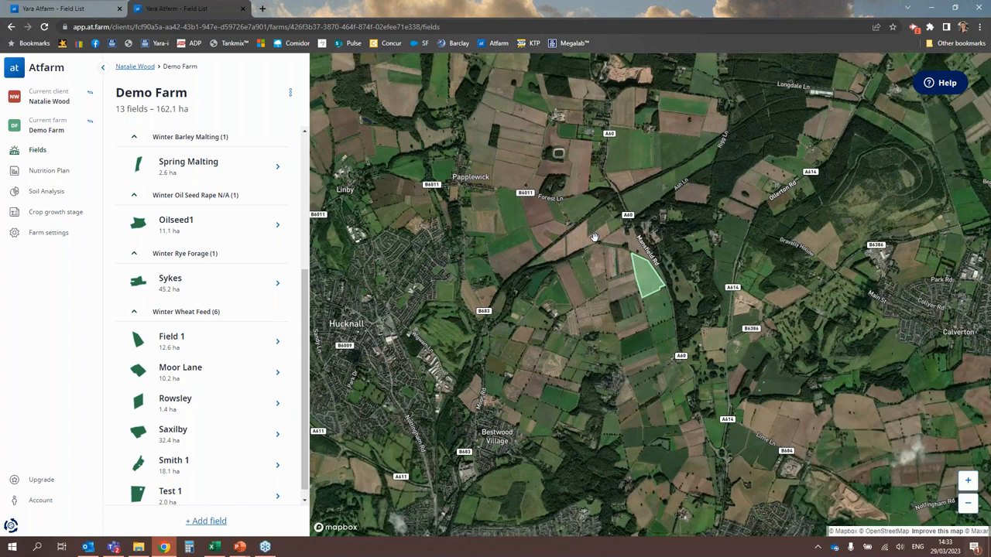
scroll(573, 297, down, 3)
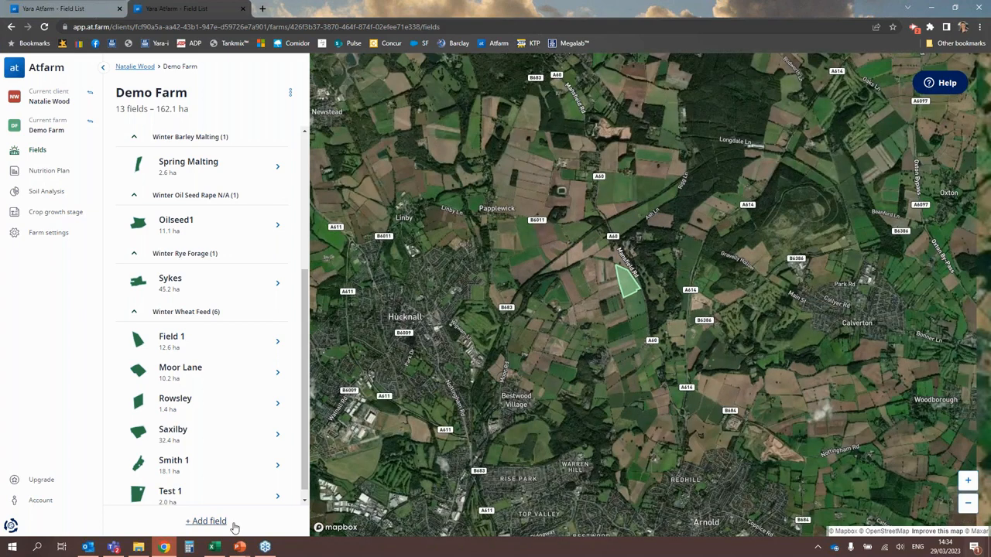
Start adding a field to Demo Farm and search the map for Bakewell, Derbyshire, England
click(206, 521)
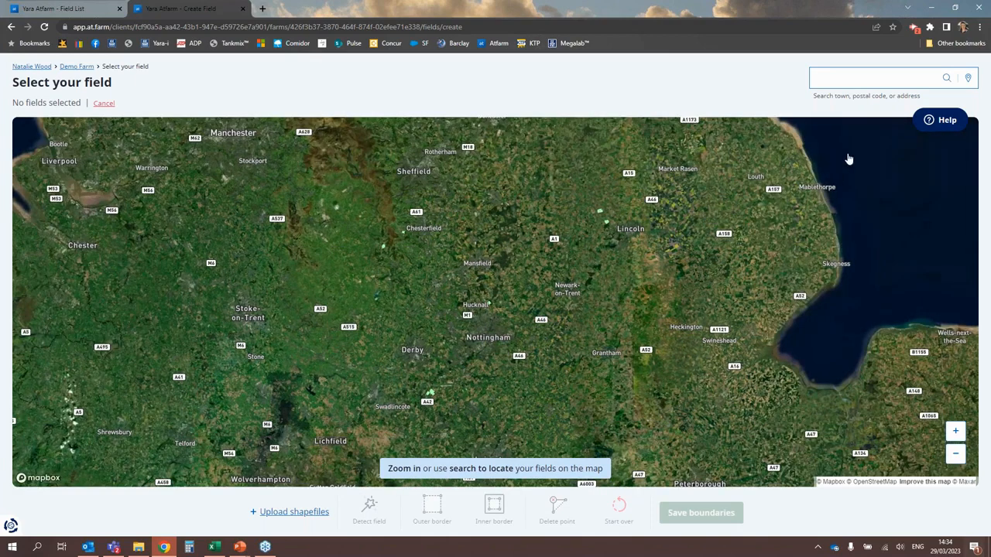
click(884, 75)
text(bak)
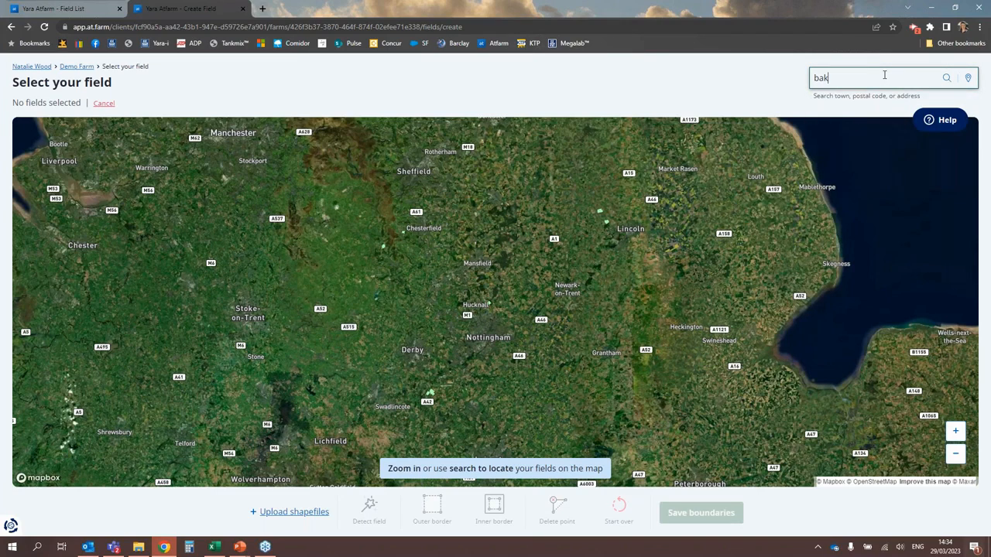
text(ewell)
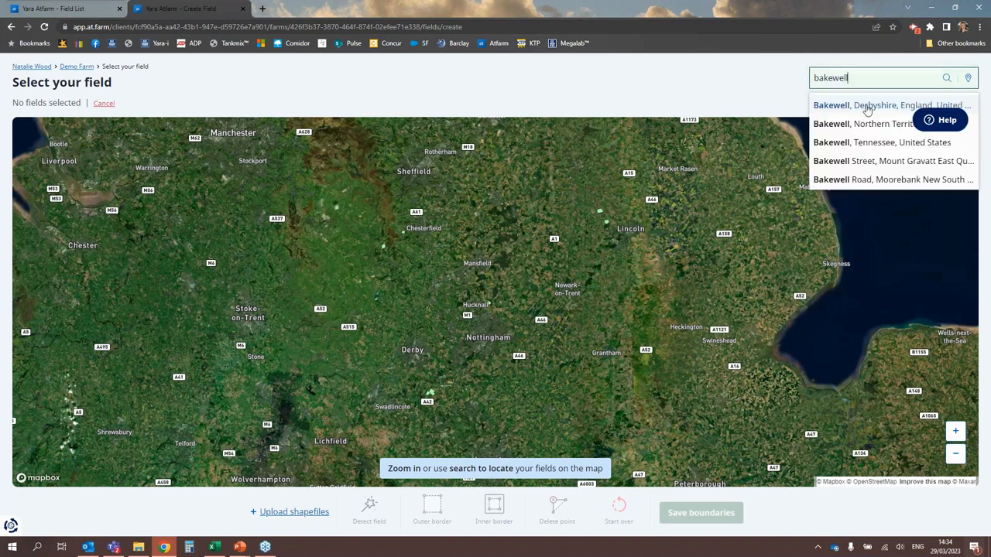
key(Return)
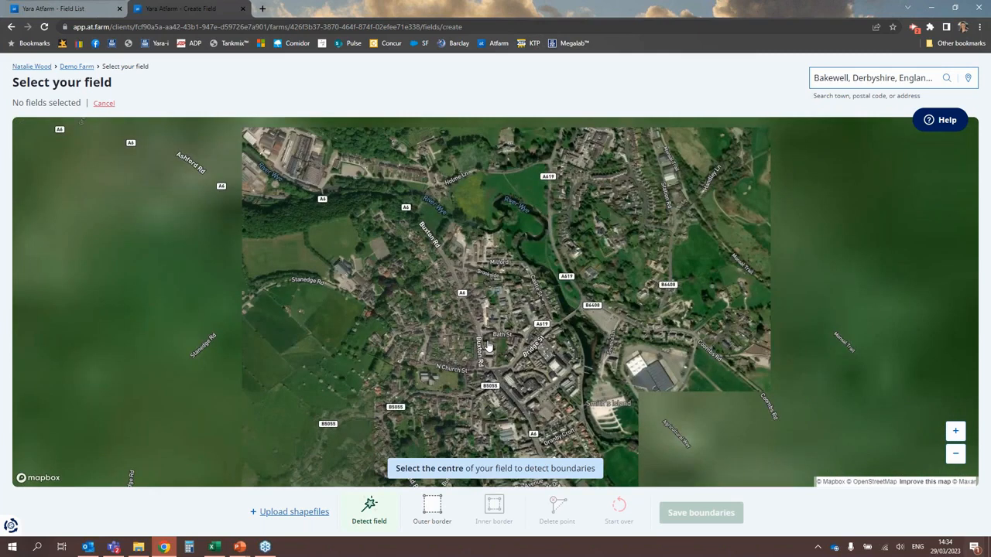
Auto-detect the boundary of the bare brown field south of Bakewell, just northwest of the quarry ponds above Alport Lane
scroll(489, 346, down, 5)
drag(534, 457, 517, 325)
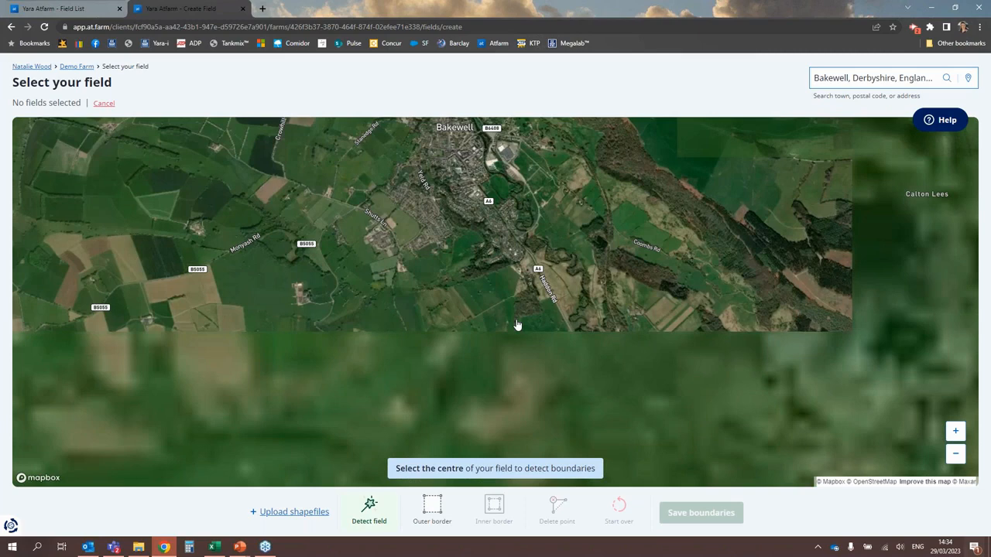
drag(539, 389, 531, 293)
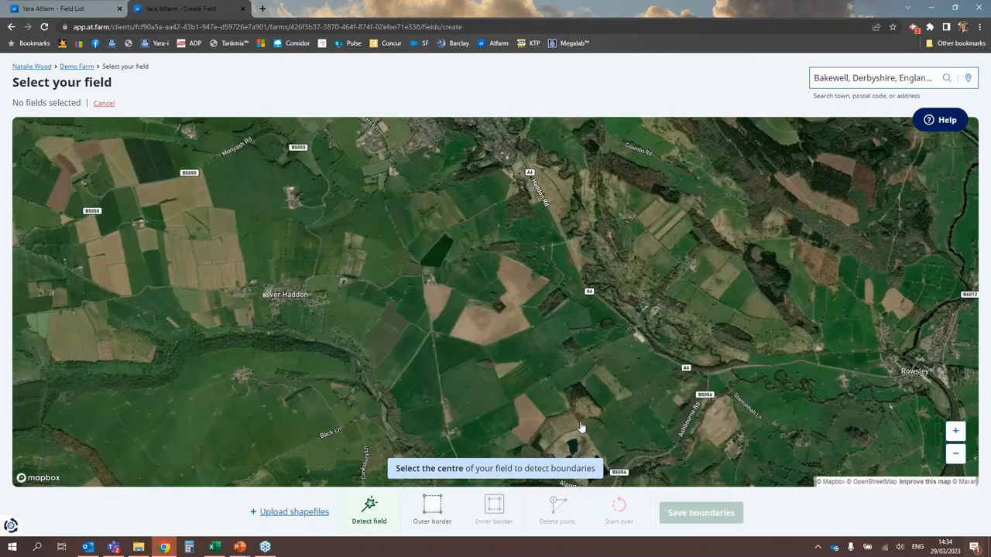
drag(581, 428, 570, 355)
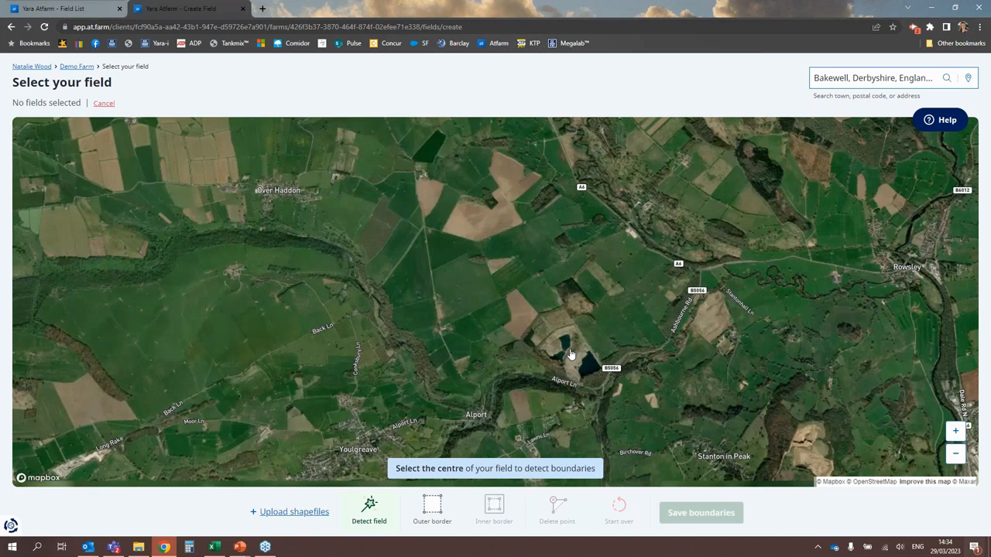
scroll(517, 337, up, 3)
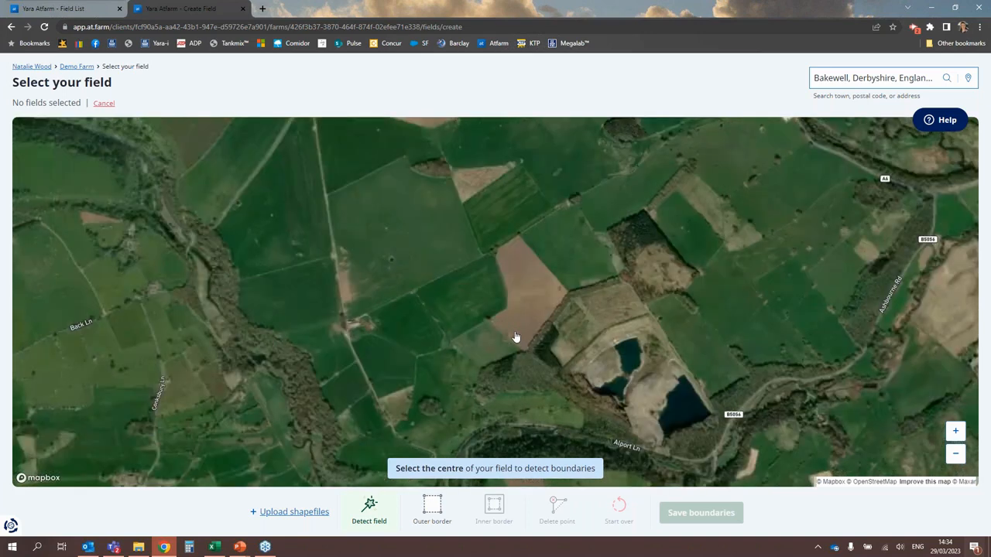
scroll(516, 337, up, 1)
scroll(556, 289, up, 2)
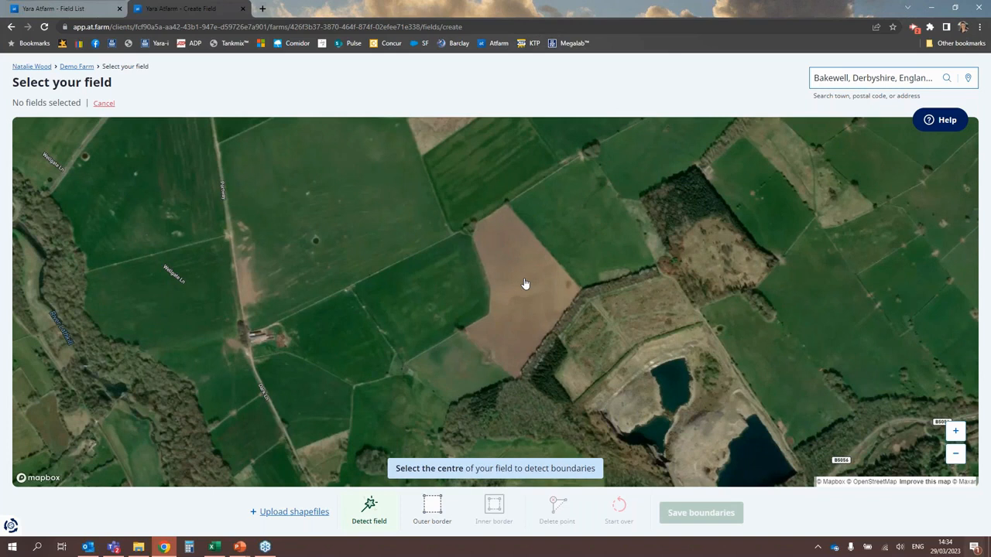
click(525, 284)
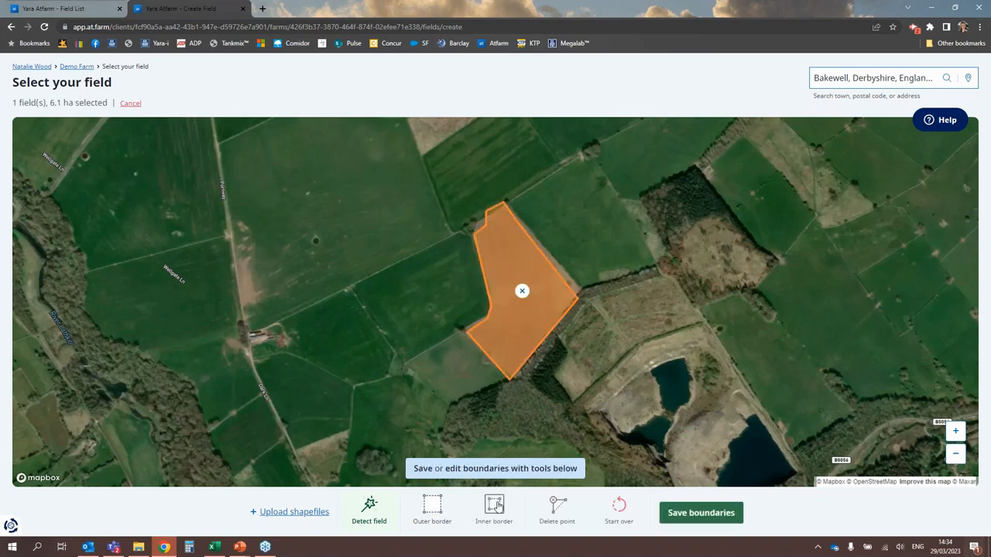
Refine the detected field's outer border by moving its corner points onto the actual field edges
click(438, 504)
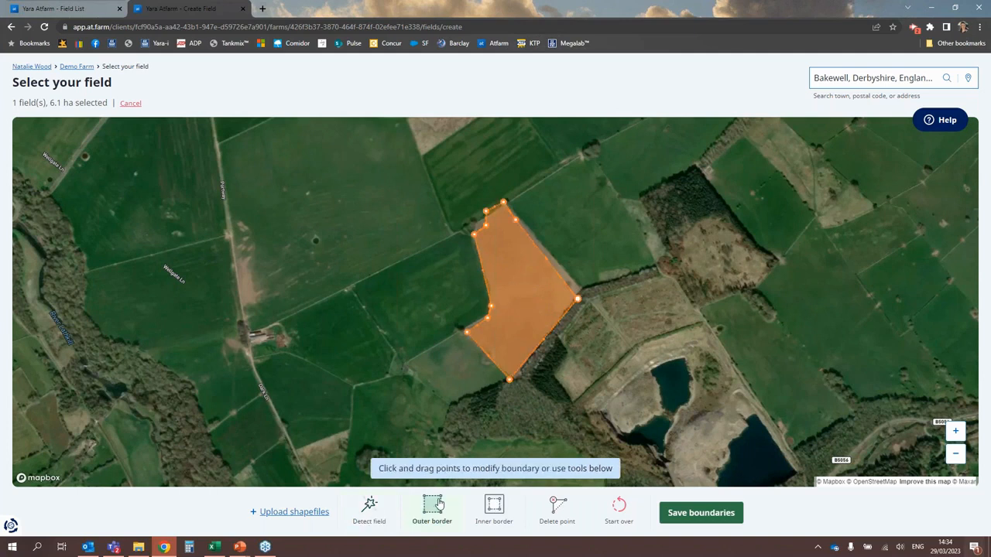
drag(579, 297, 577, 290)
drag(515, 220, 479, 225)
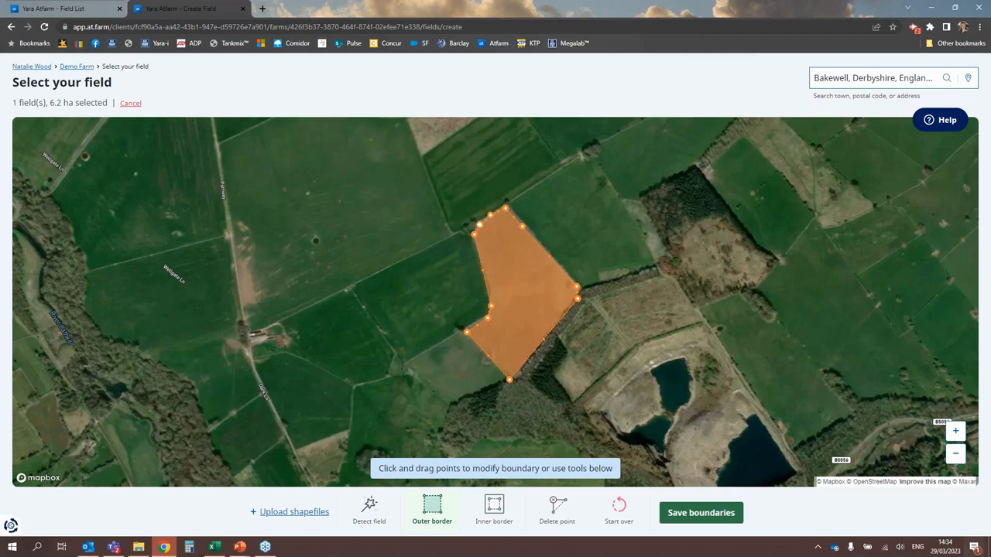
click(468, 333)
drag(509, 380, 515, 377)
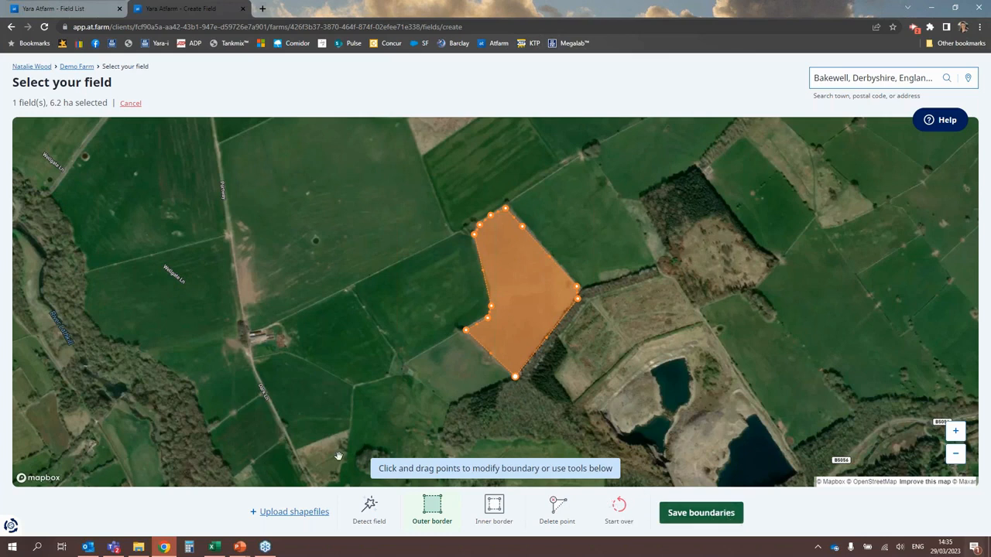
Switch field creation to shapefile upload, discarding the drawn field, and upload Haddon Shape File.kml from the Downloads folder
click(289, 513)
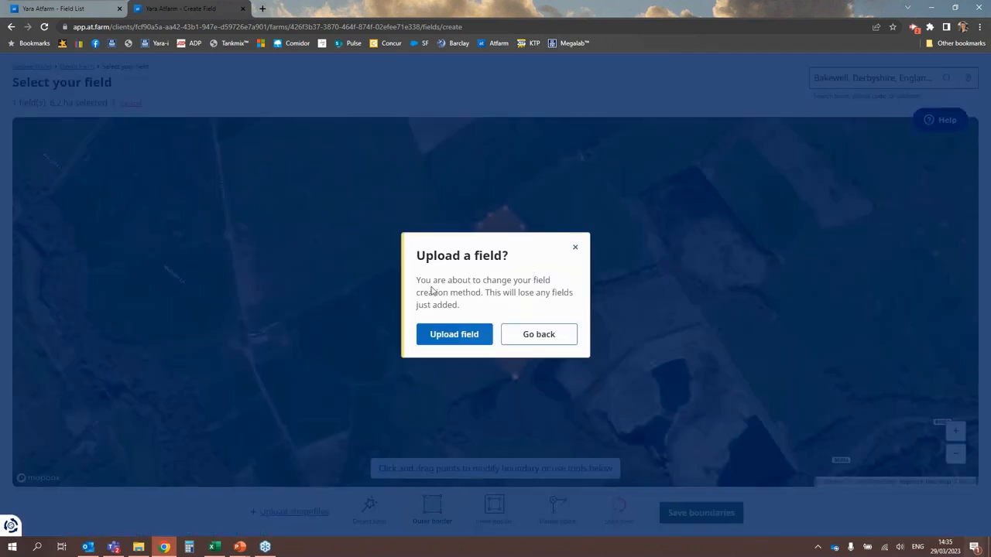
click(480, 341)
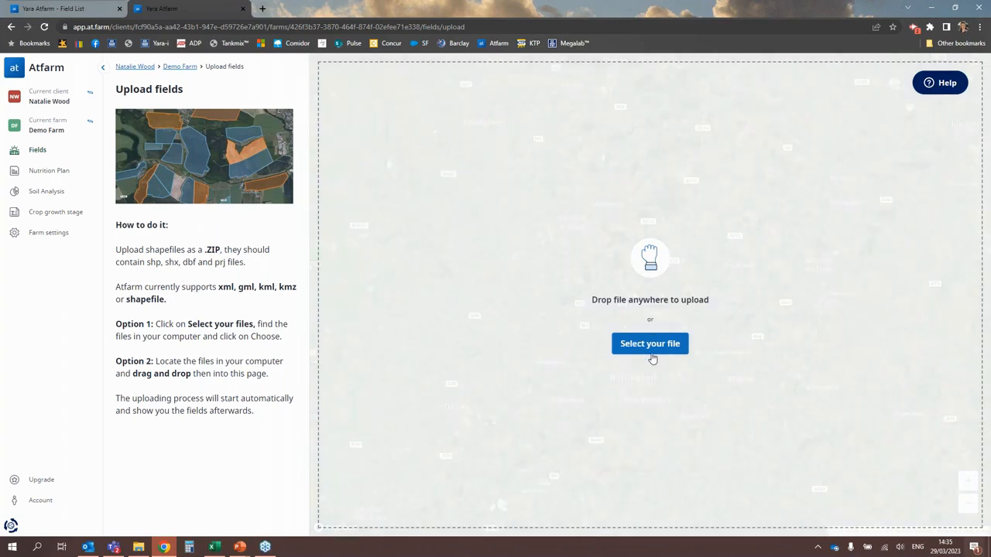
click(139, 548)
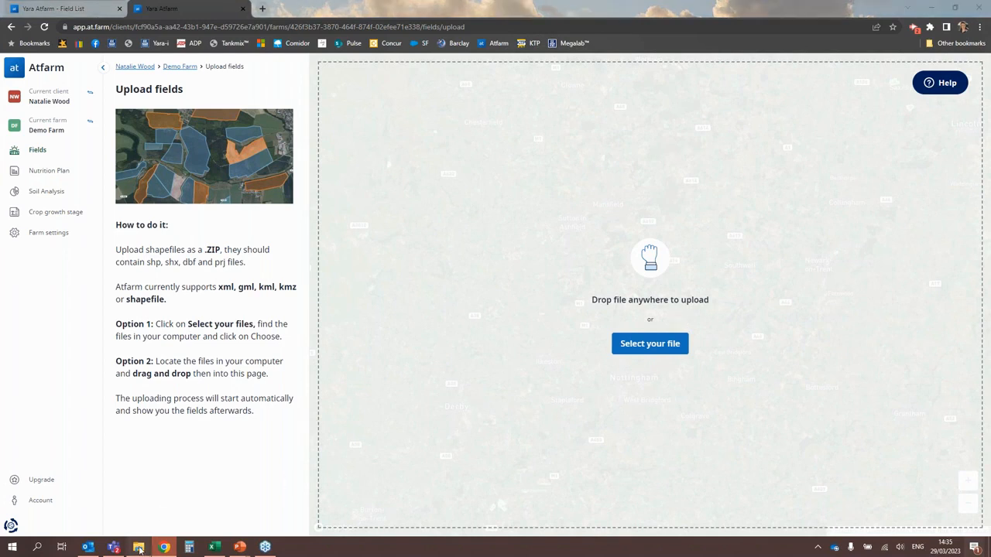
drag(627, 232, 468, 277)
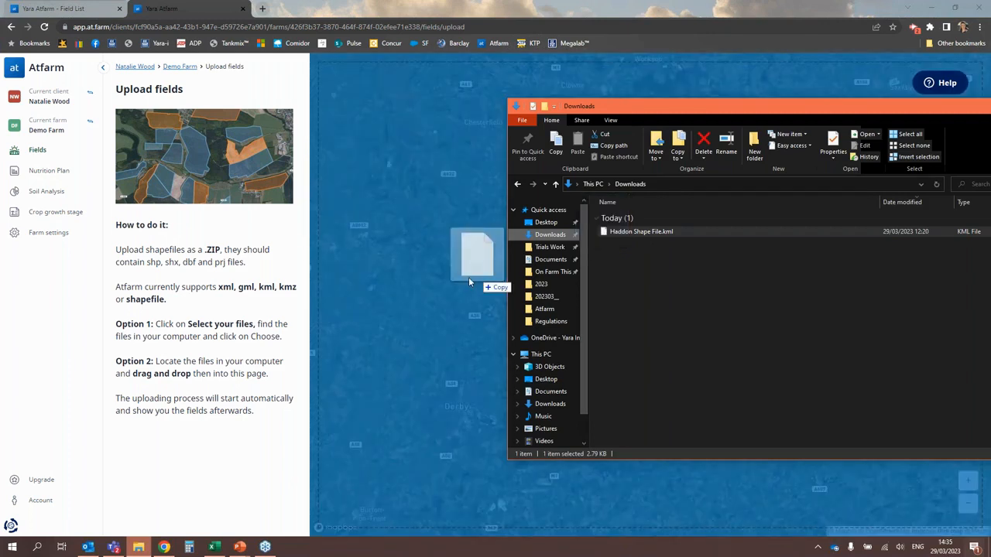
drag(468, 281, 468, 281)
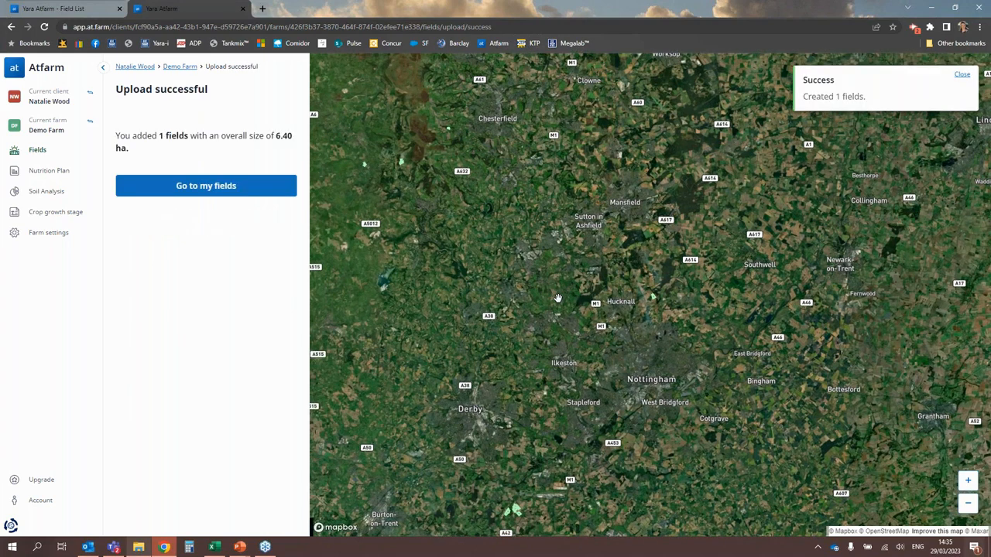
Open Haddon Field from the farm's fields and set its region to East Midlands, crop class to Winter wheat and crop type to Feed
click(159, 190)
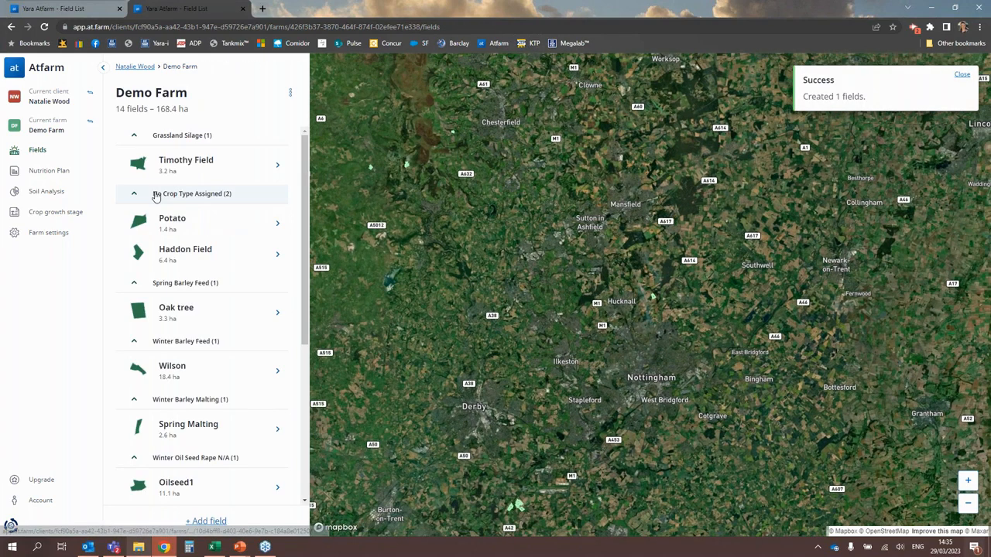
click(202, 258)
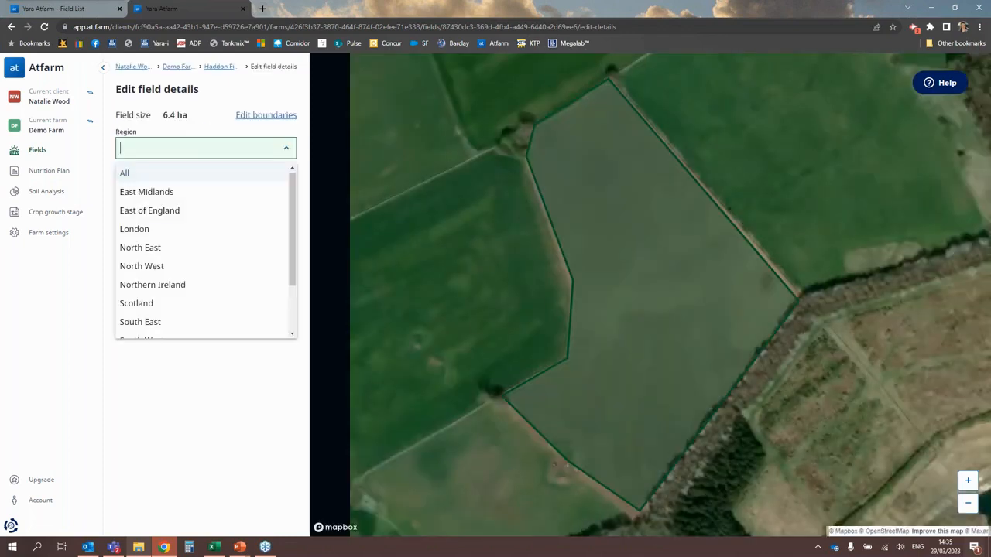
click(146, 191)
click(203, 186)
drag(293, 248, 293, 331)
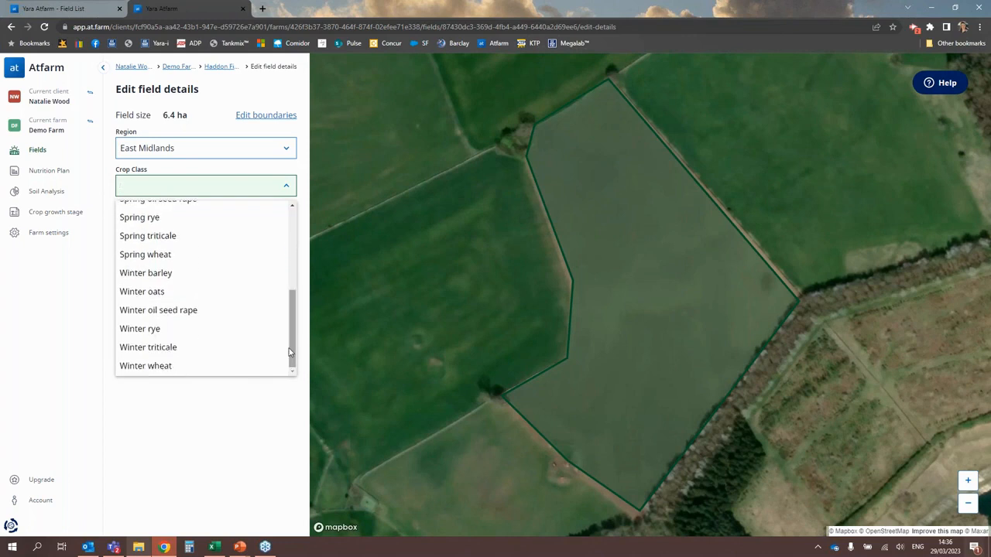
click(163, 367)
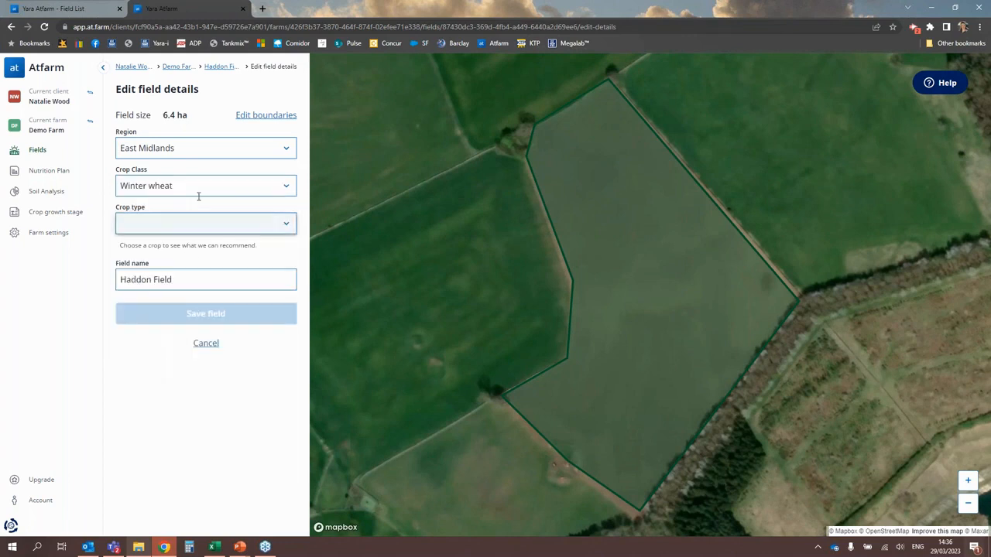
click(145, 224)
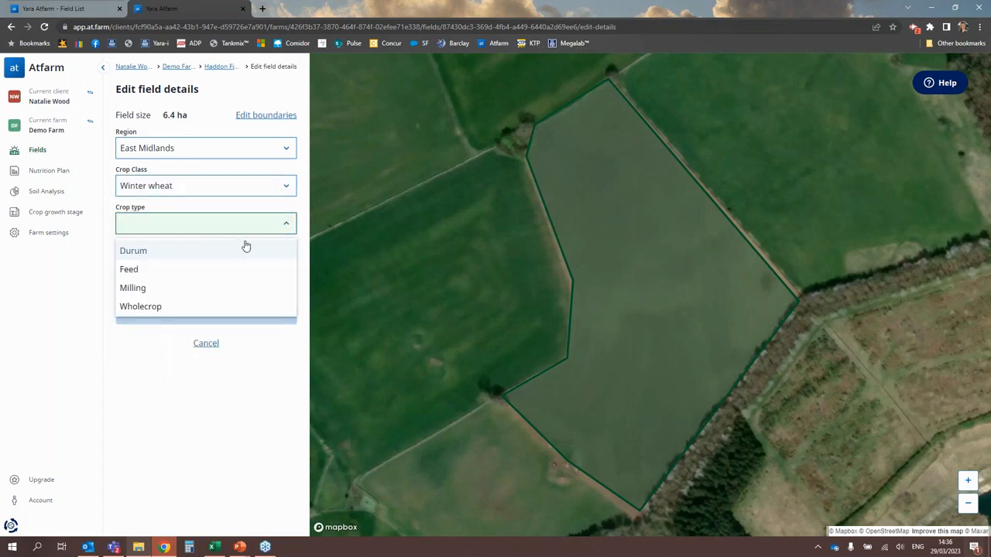
click(136, 272)
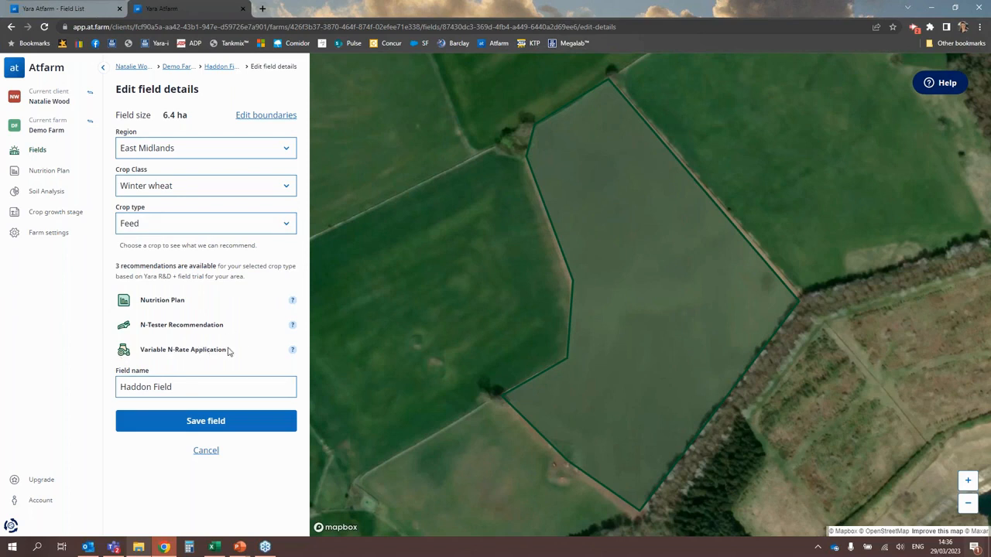
Try Linseed and then Potato as Haddon Field's crop class to compare the available recommendations
click(286, 187)
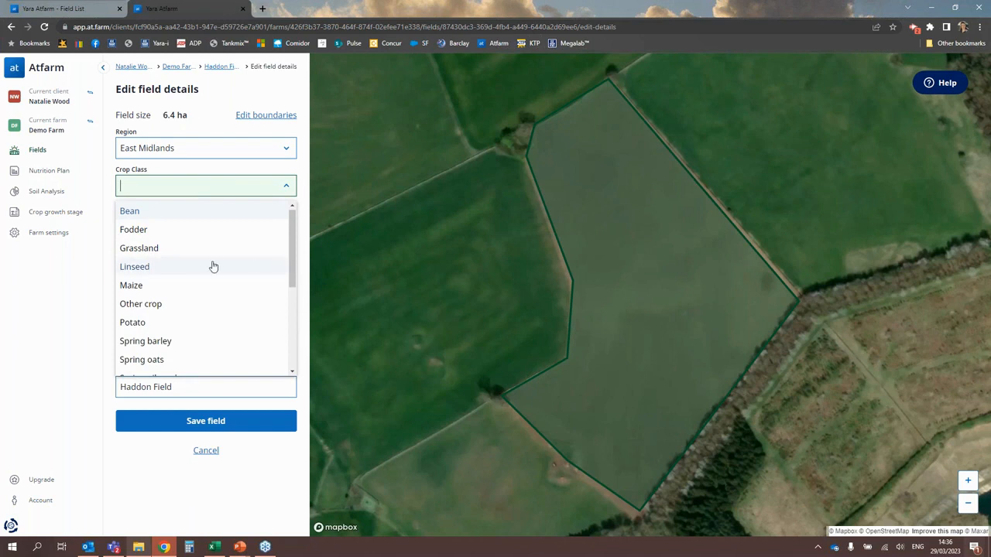
click(170, 269)
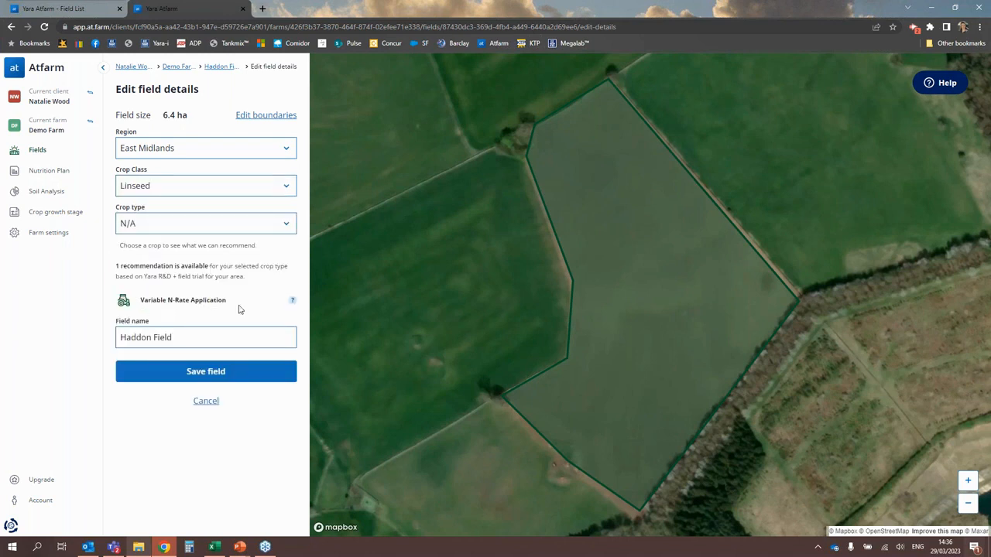
click(276, 186)
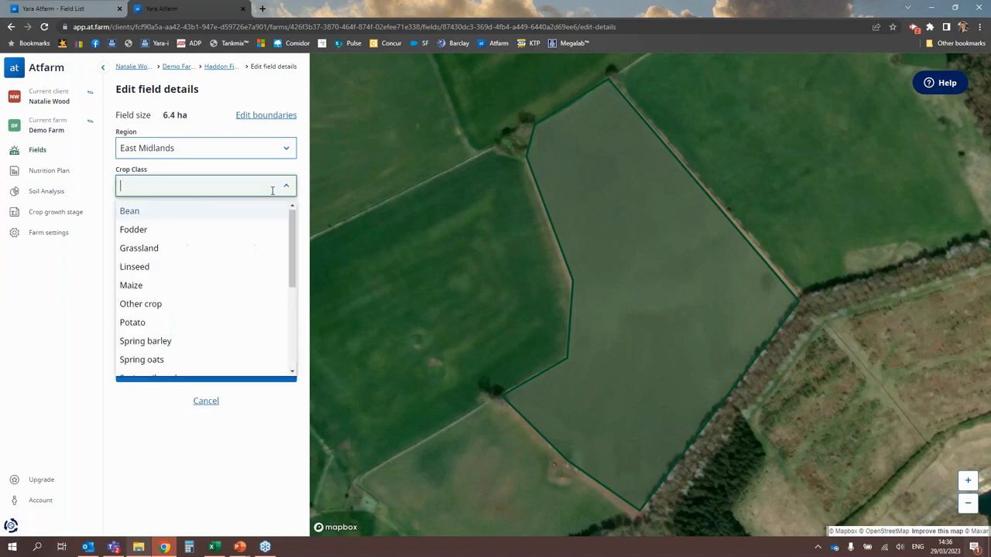
click(164, 324)
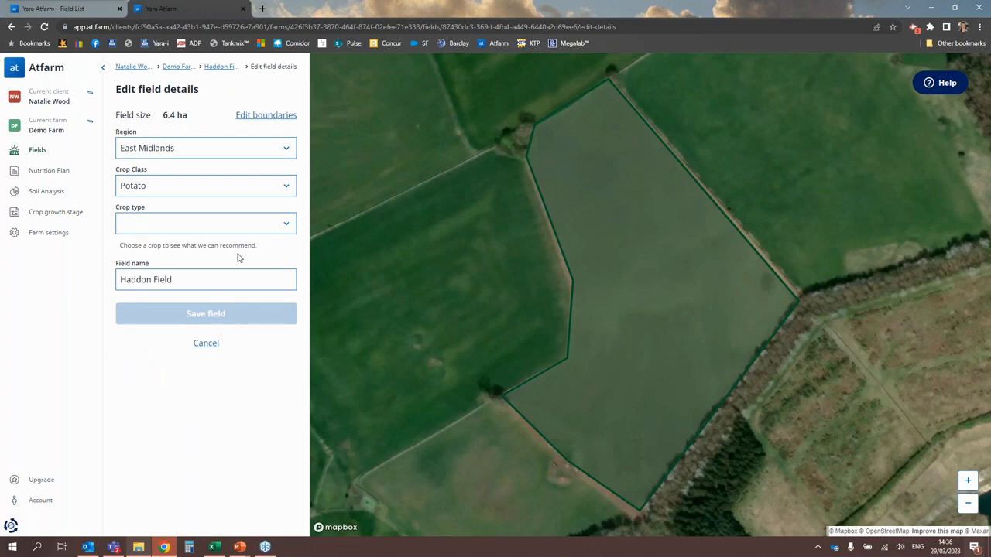
Set Haddon Field's crop class to Winter wheat and crop type to Feed, and save the field
click(264, 186)
drag(292, 247, 295, 337)
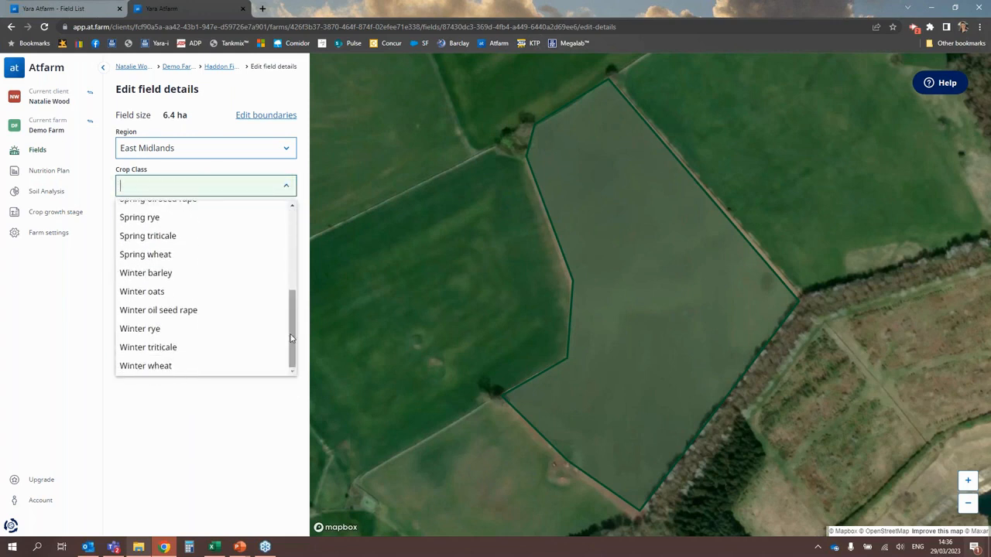
click(161, 367)
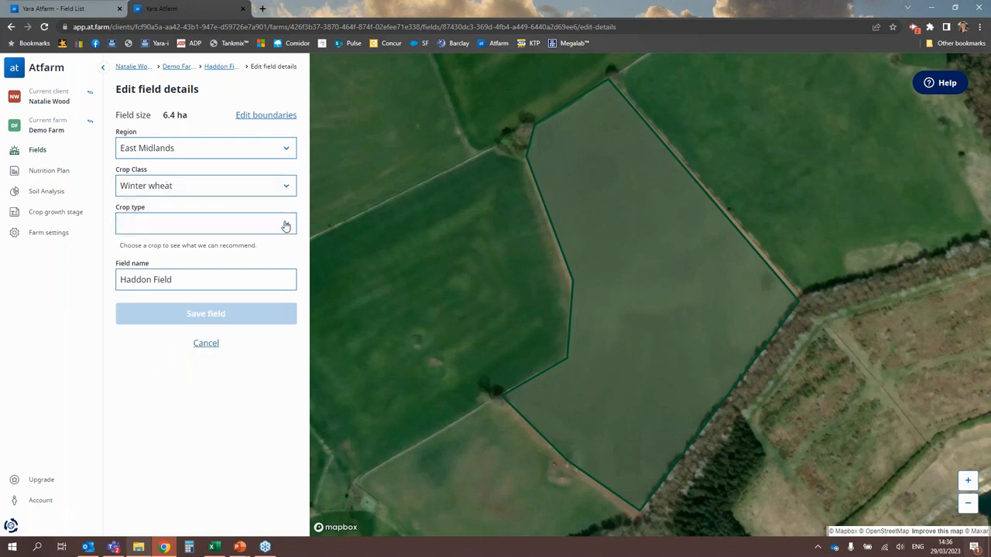
click(285, 224)
click(152, 273)
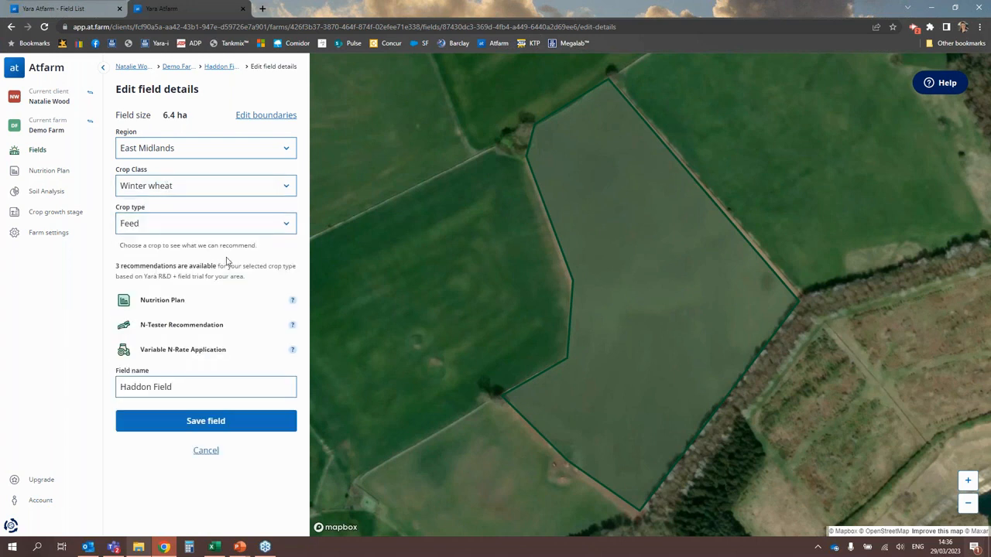
click(215, 424)
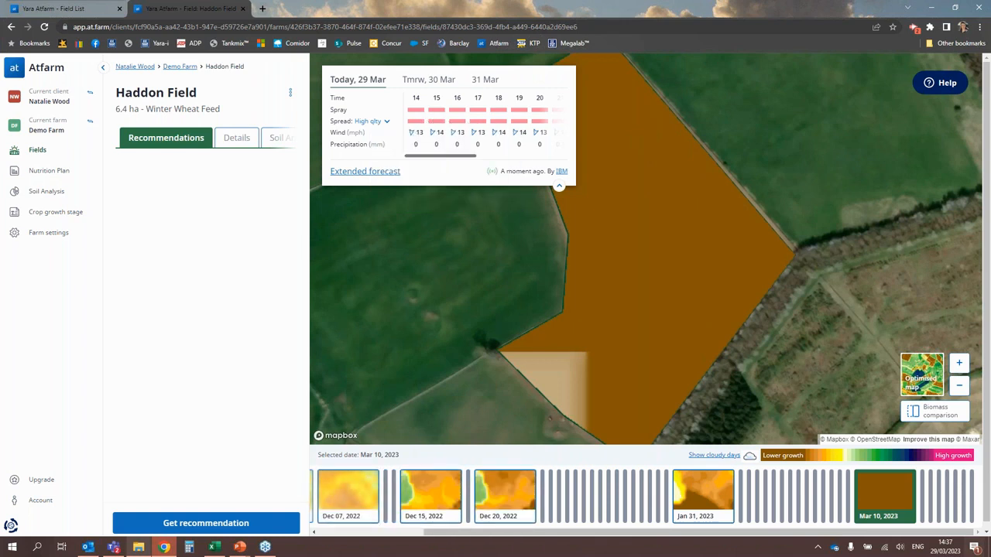
Collapse Haddon Field's weather forecast, and open Field 1 from Demo Farm's Winter Wheat Feed fields
click(559, 186)
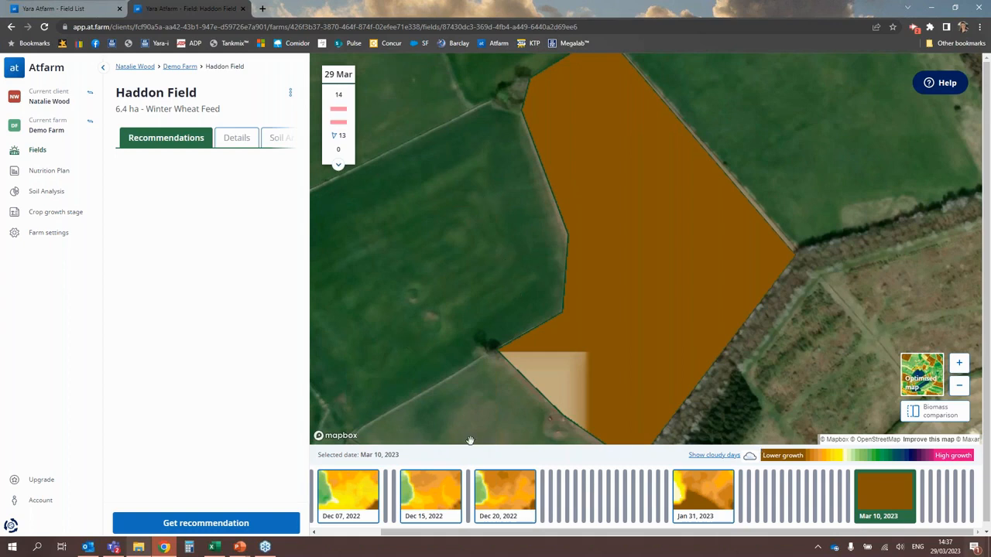
click(180, 67)
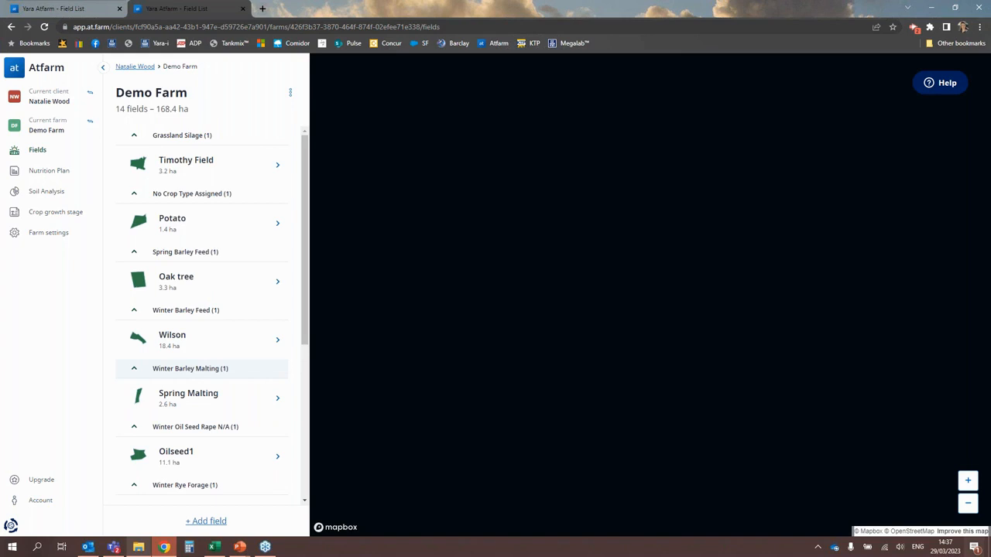
scroll(236, 337, down, 3)
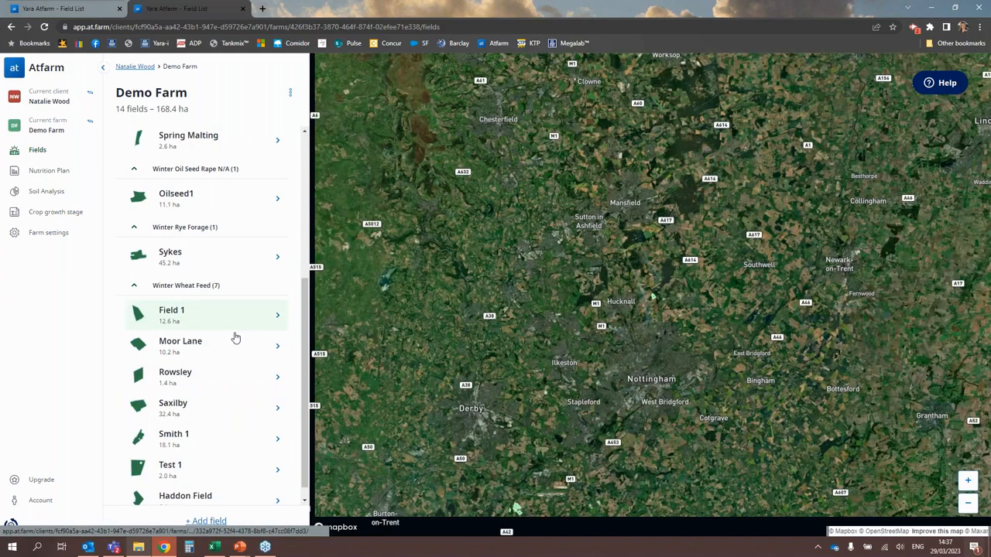
click(235, 336)
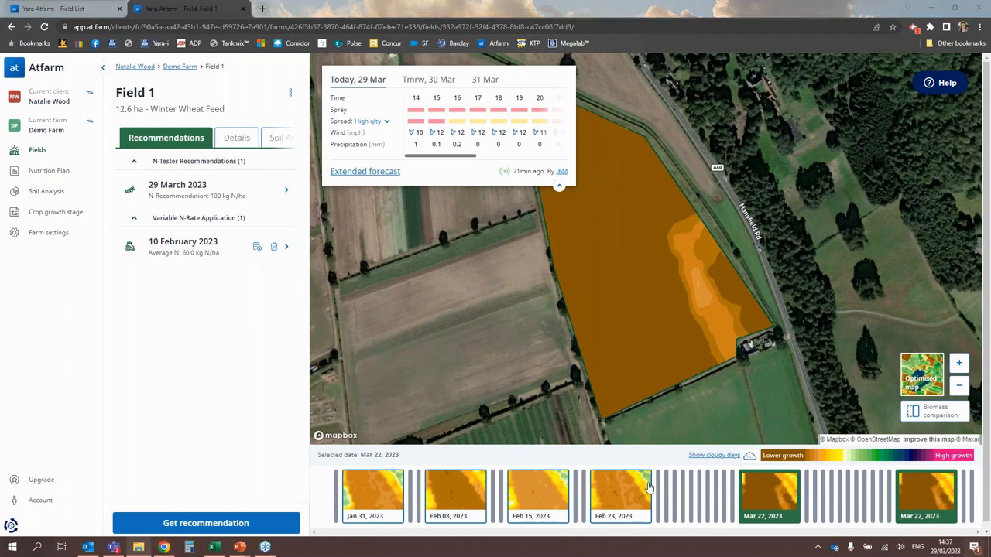
Show the cloudy days for Field 1 and view its biomass images from Mar 27, Mar 25 and Mar 22, 2023
click(712, 456)
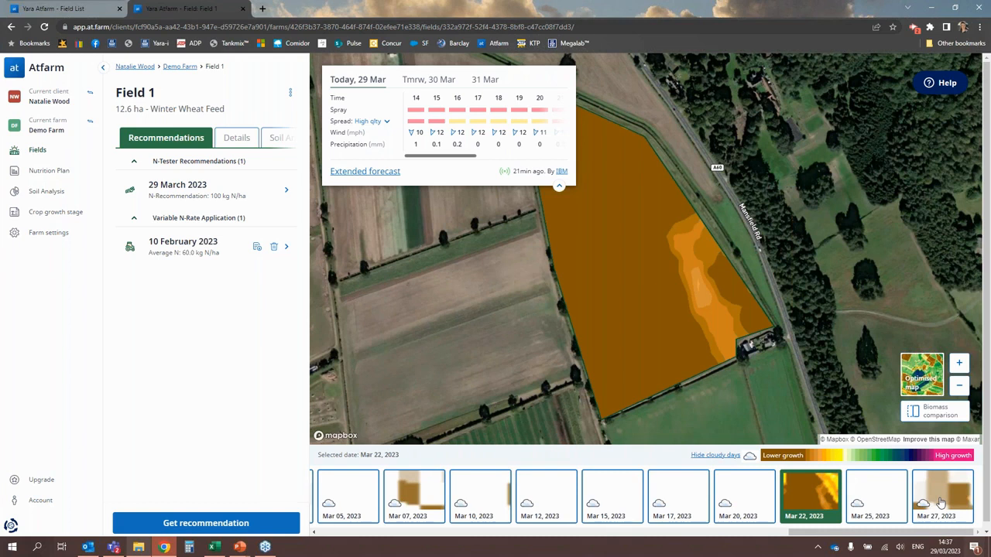
click(939, 504)
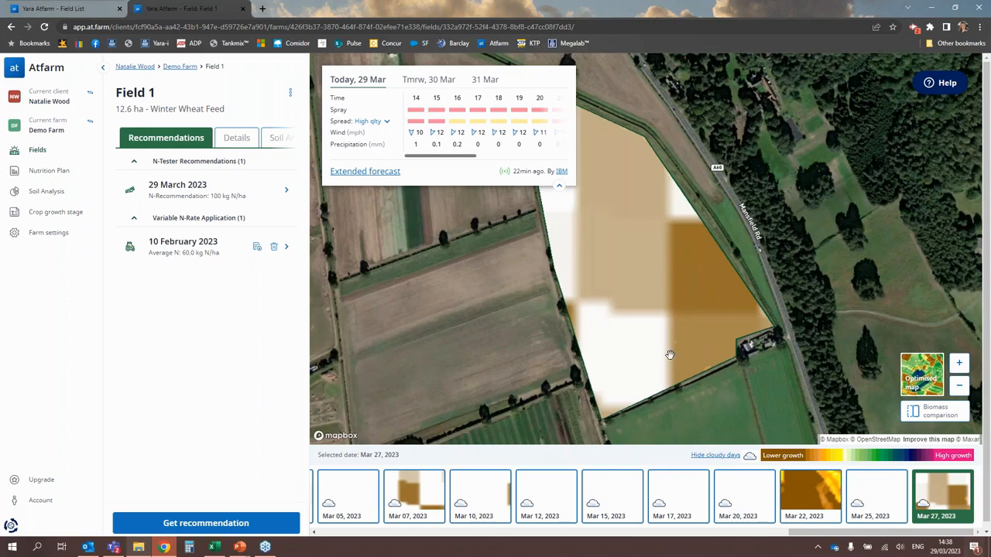
click(875, 497)
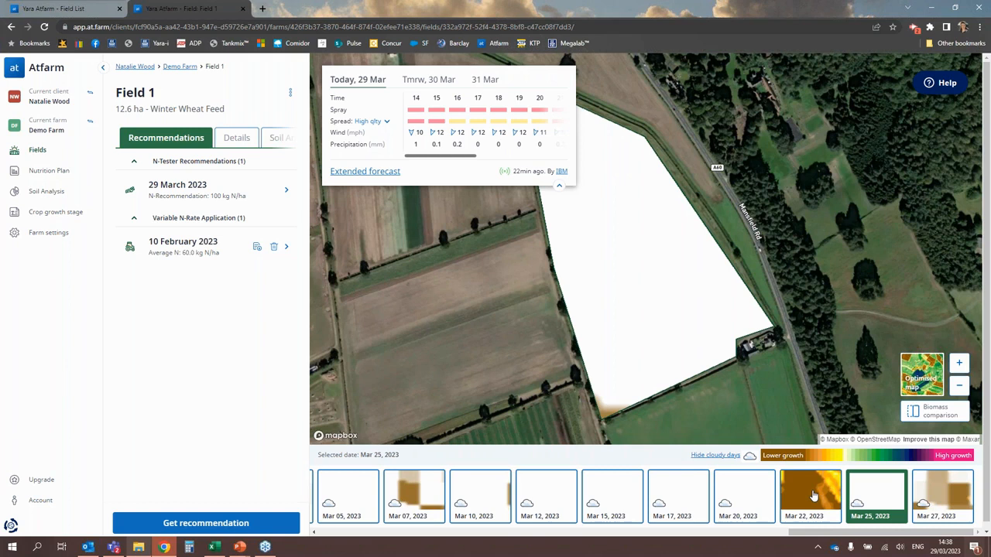
click(813, 497)
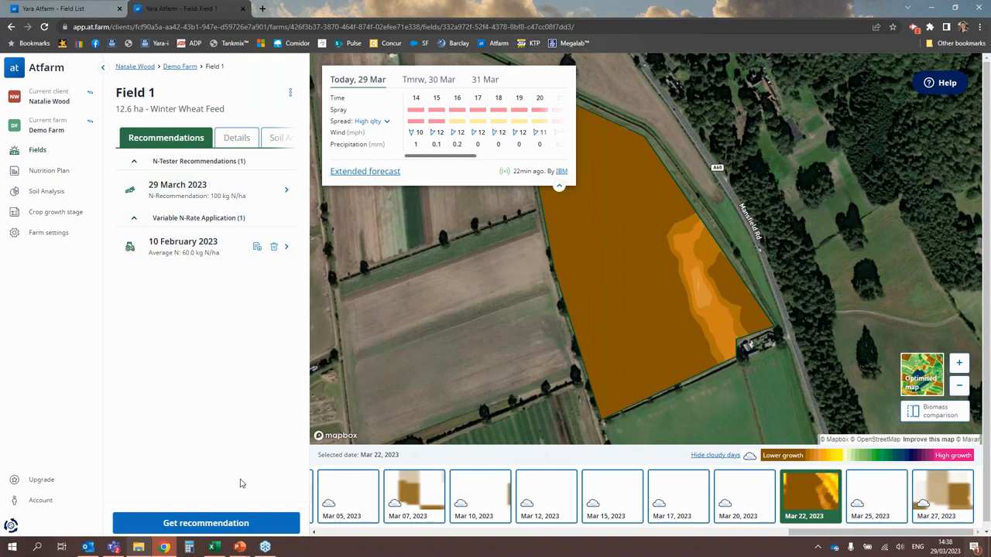
Start a Variable N-Rate Application recommendation for Field 1 with 22 Mar 2023 as the biomass map date
click(226, 526)
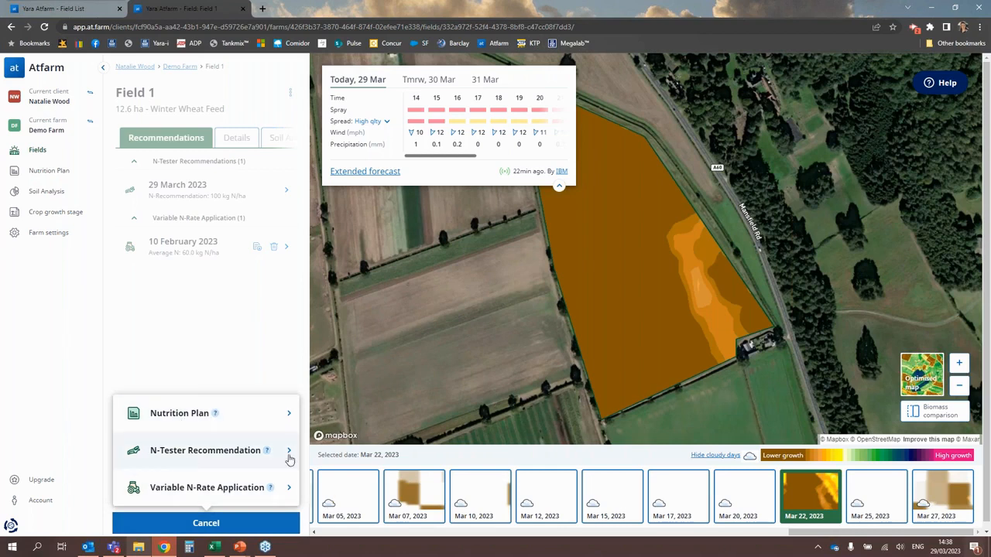
click(243, 487)
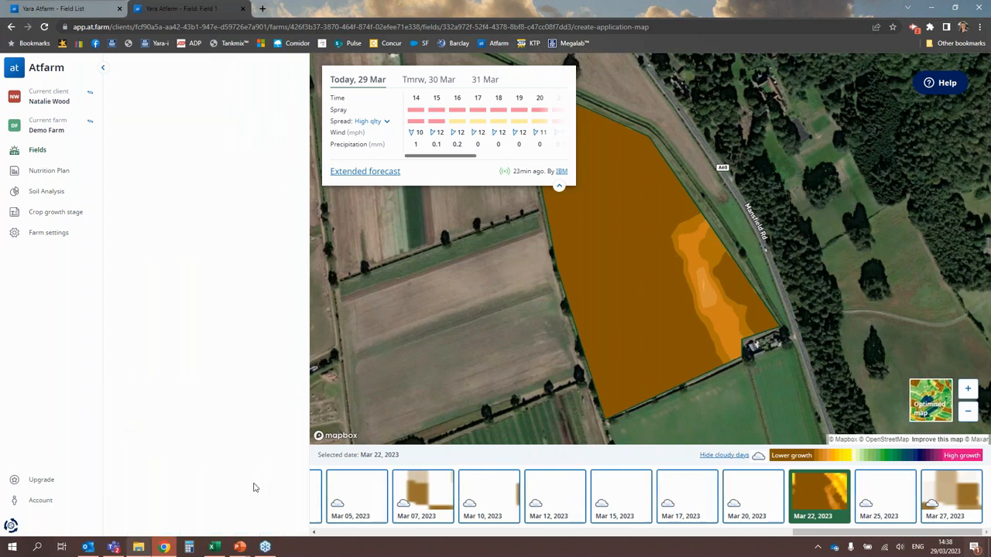
click(284, 217)
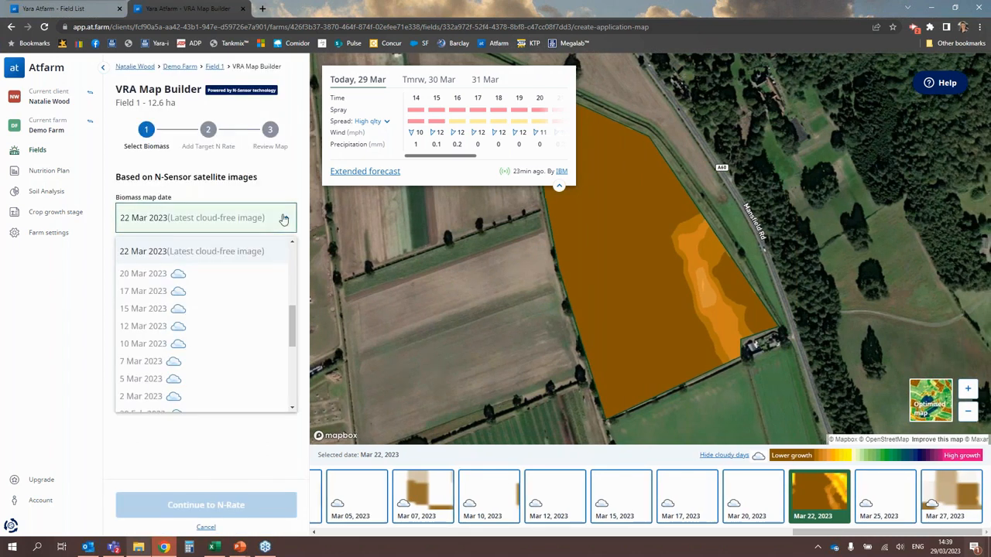
drag(294, 323, 294, 402)
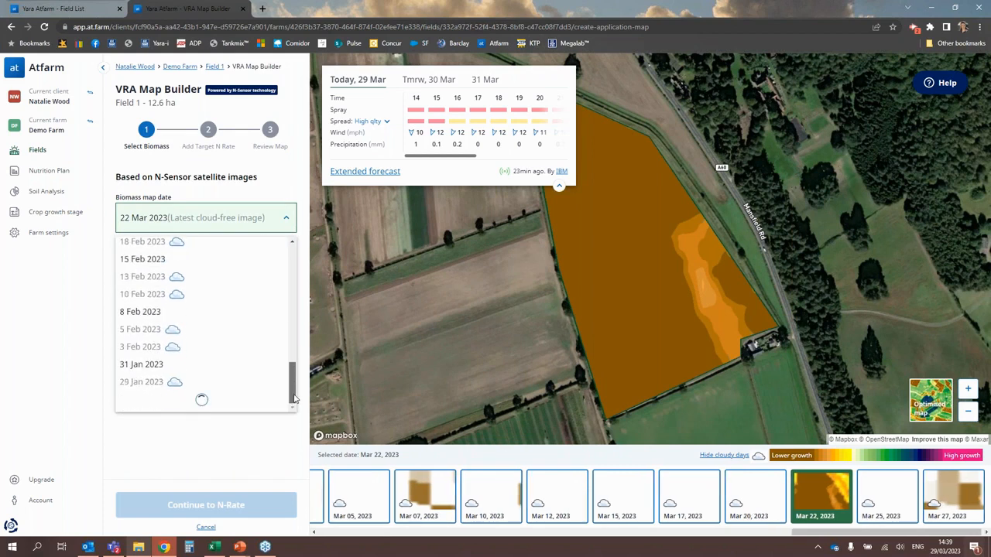
click(178, 273)
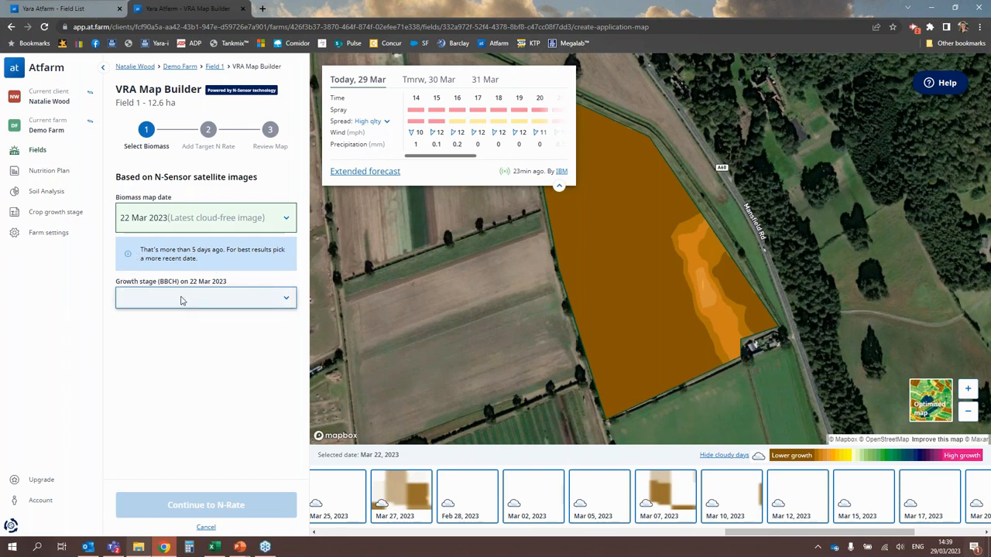
Set the growth stage to 30 - 36 Stem elongation (until 6th node) and continue to the N-rate stage
click(209, 298)
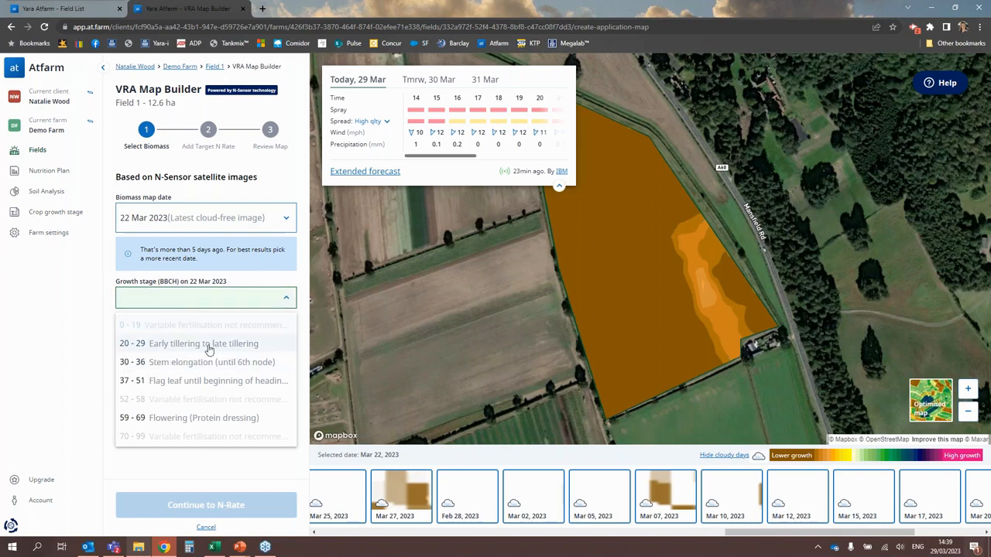
click(158, 364)
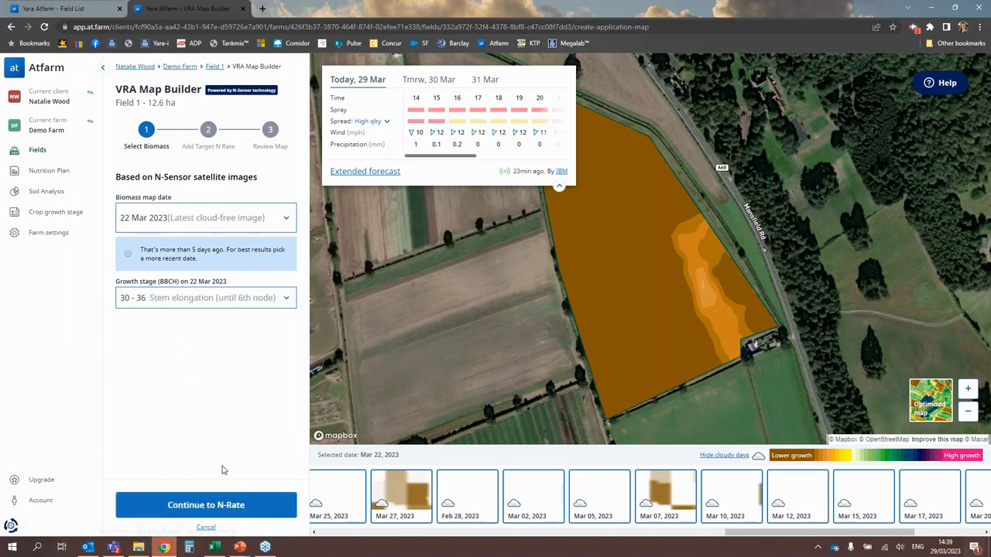
click(228, 504)
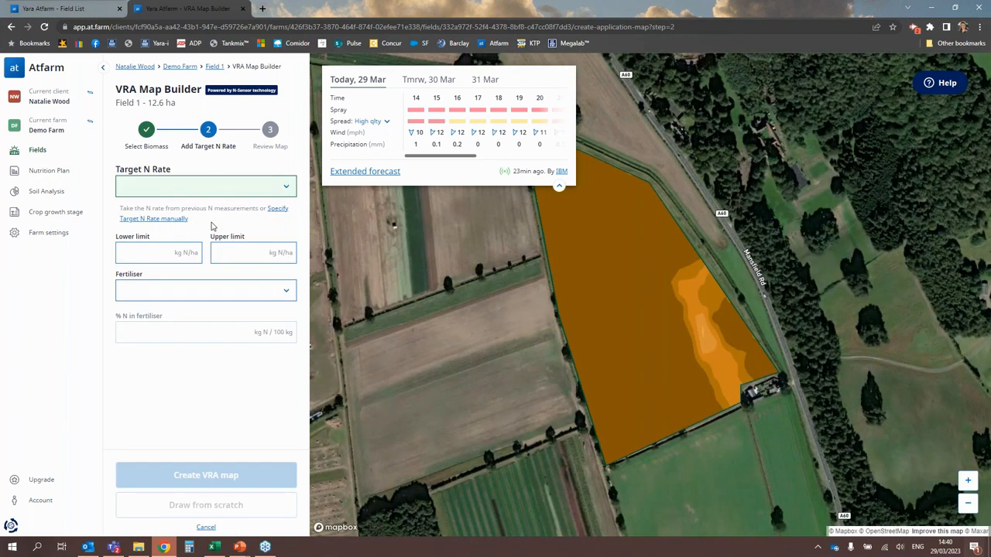
Check the available N-Tester recommendation, switch to specifying the target N rate manually, and set it to 80 kg N/ha
click(281, 191)
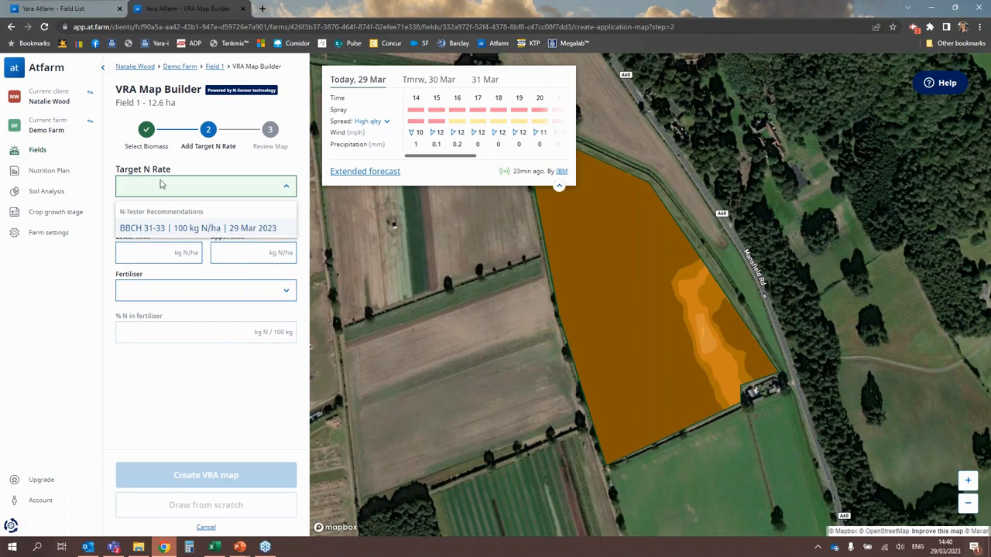
click(130, 191)
click(277, 209)
click(159, 185)
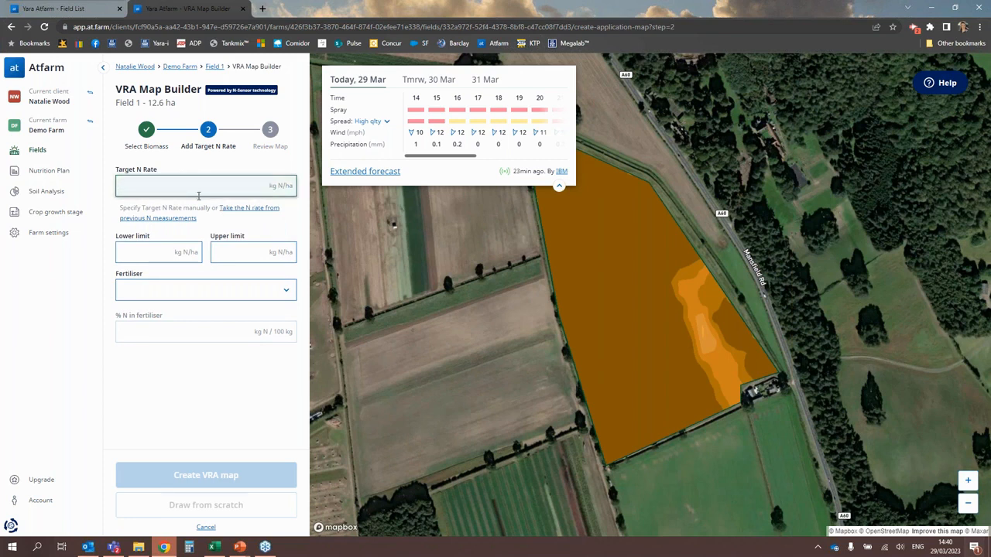
text(80)
click(294, 188)
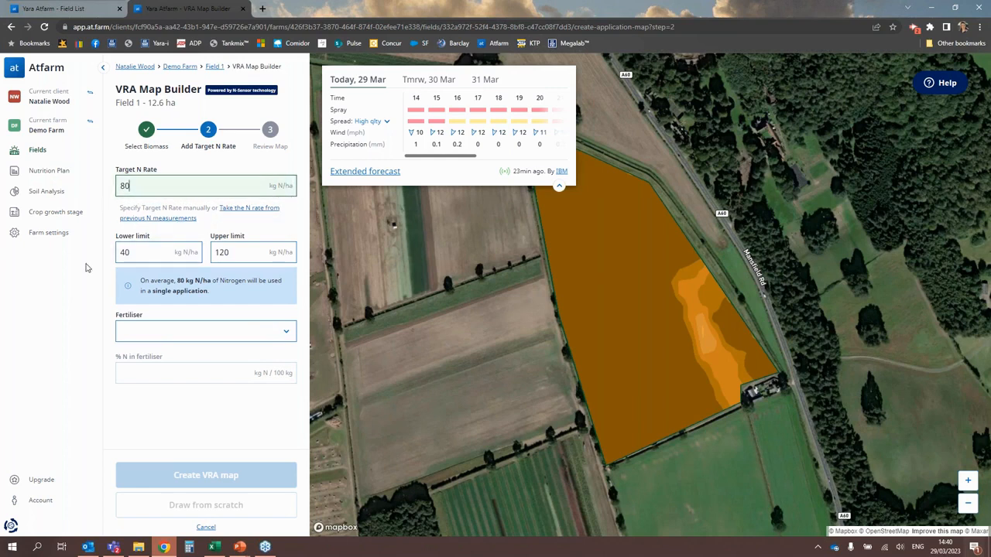
Set the N rate's lower limit to 50 kg N/ha and its upper limit to 100 kg N/ha
click(154, 252)
key(BackSpace)
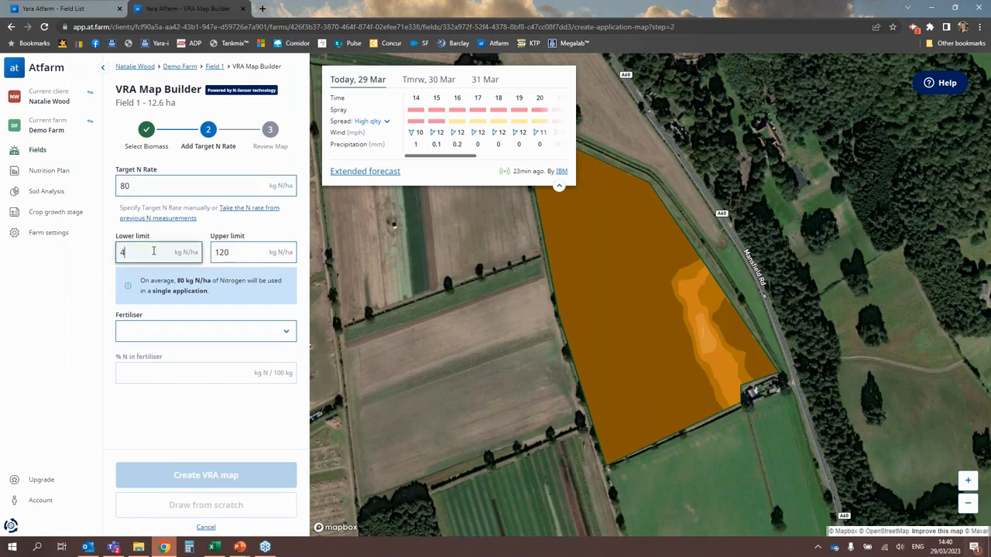
key(Tab)
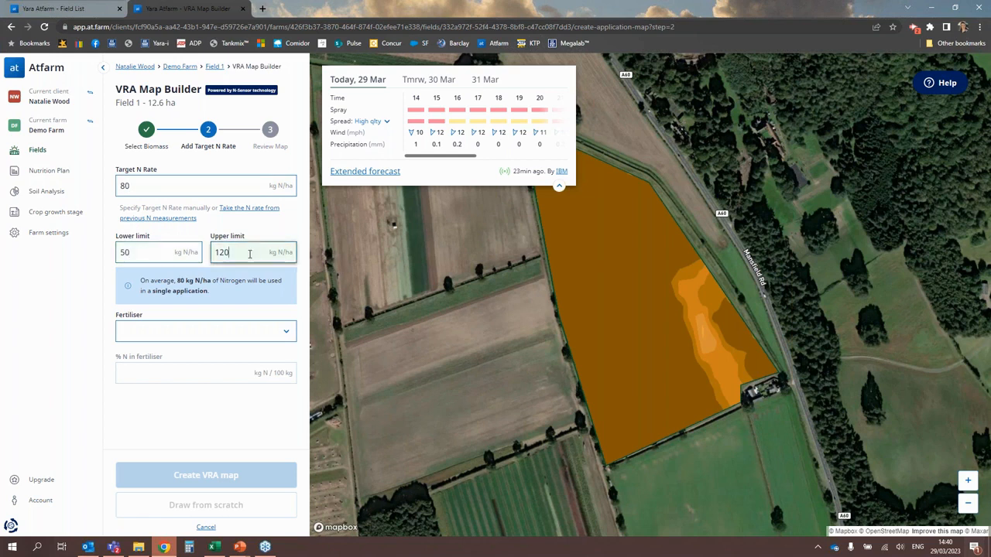
text(100)
click(221, 252)
Look through the available fertilisers and choose YaraBela AXAN for the application map
click(254, 332)
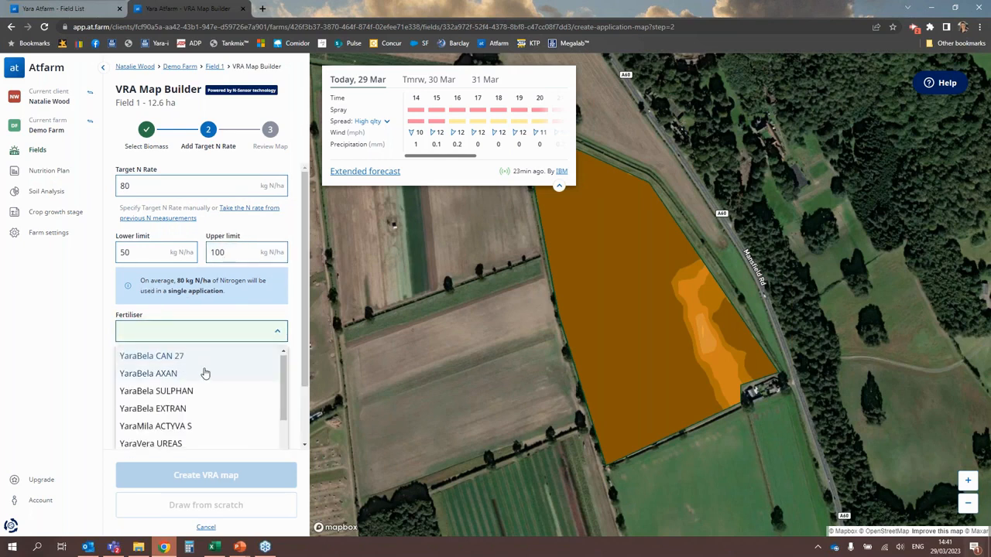
scroll(201, 373, down, 1)
scroll(202, 372, up, 1)
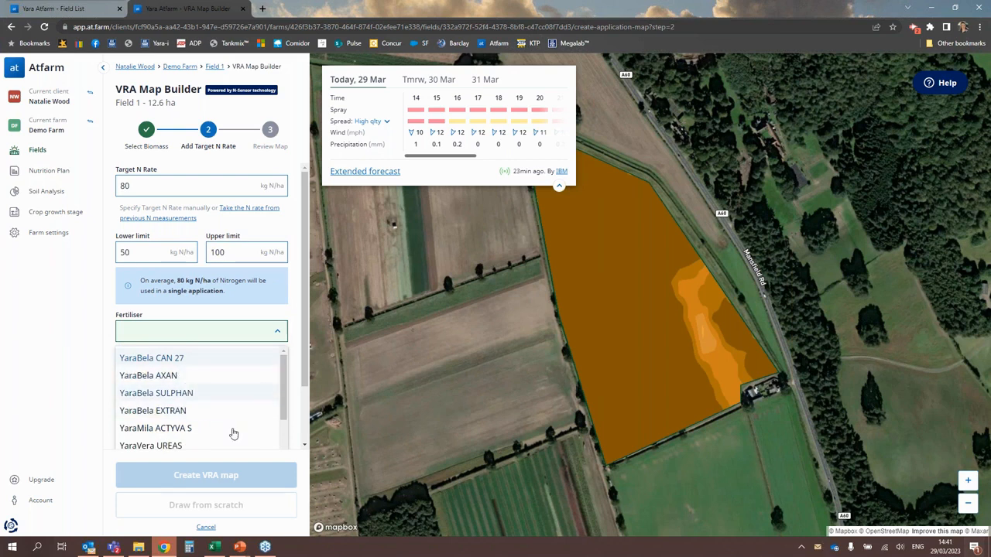
drag(284, 394, 284, 427)
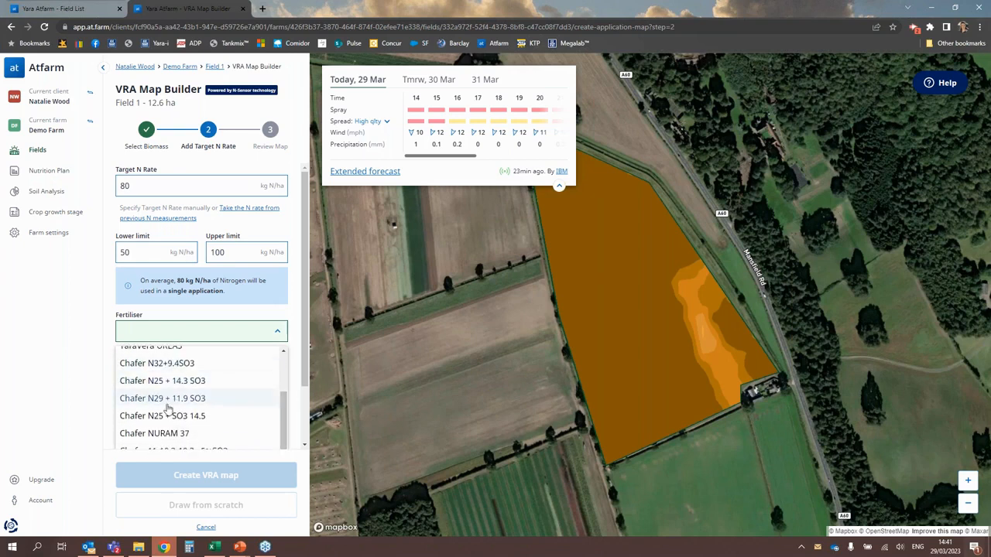
scroll(247, 383, down, 4)
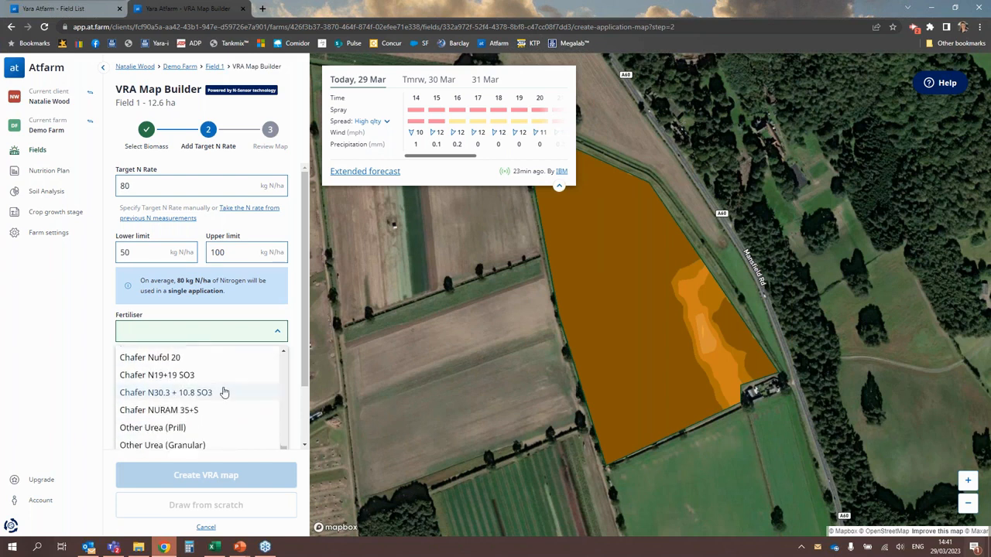
scroll(178, 387, down, 3)
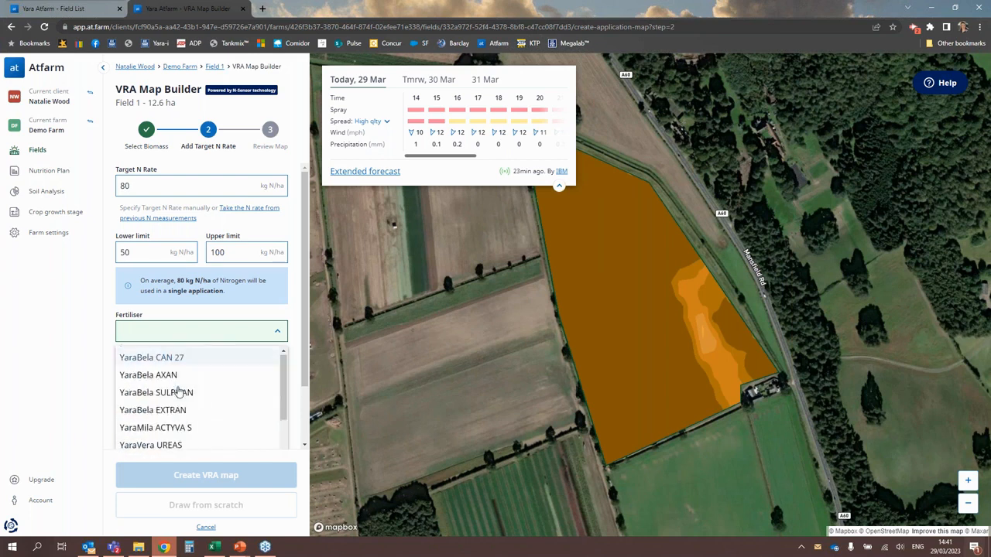
click(167, 379)
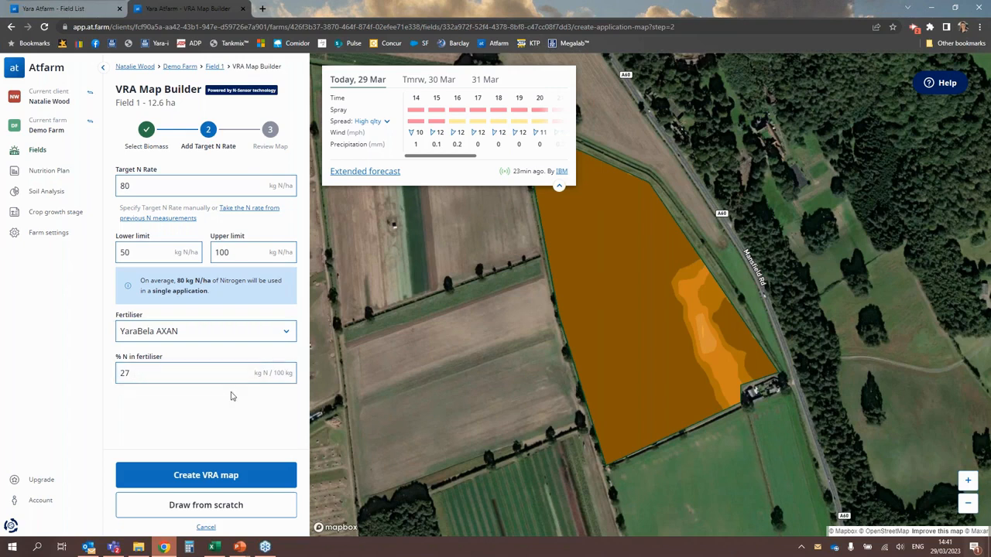
Change the fertiliser for the application map to Other Urea (Granular)
click(288, 332)
scroll(208, 391, down, 10)
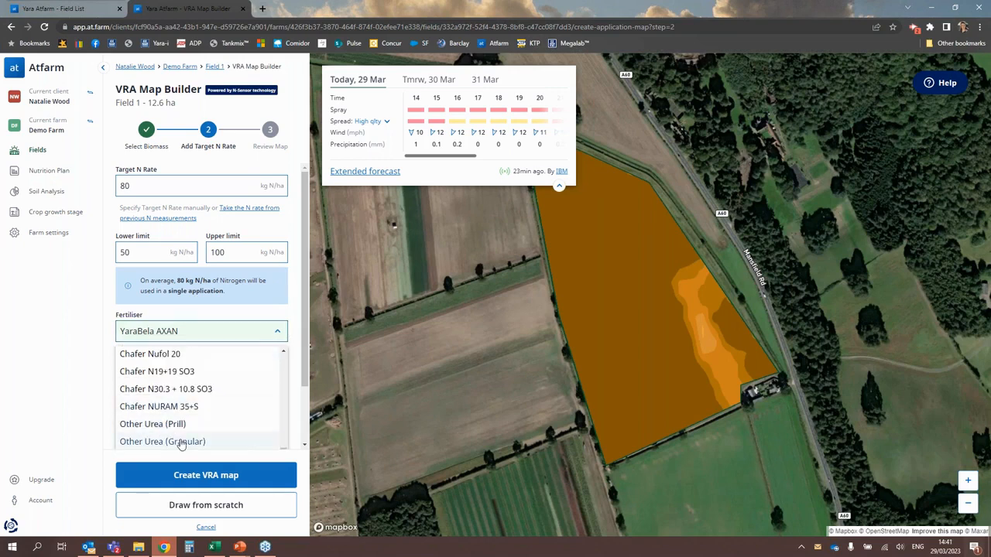
click(178, 441)
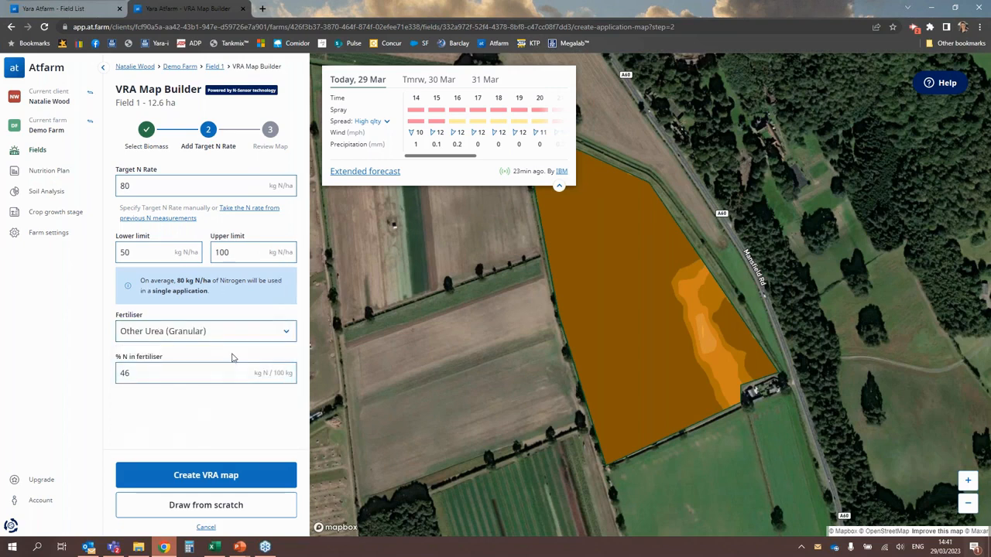
Select Generic Other solid fertilizers, enter 34.5 as its % N in fertiliser, and clear that value again
click(283, 331)
scroll(227, 407, down, 10)
scroll(225, 407, down, 5)
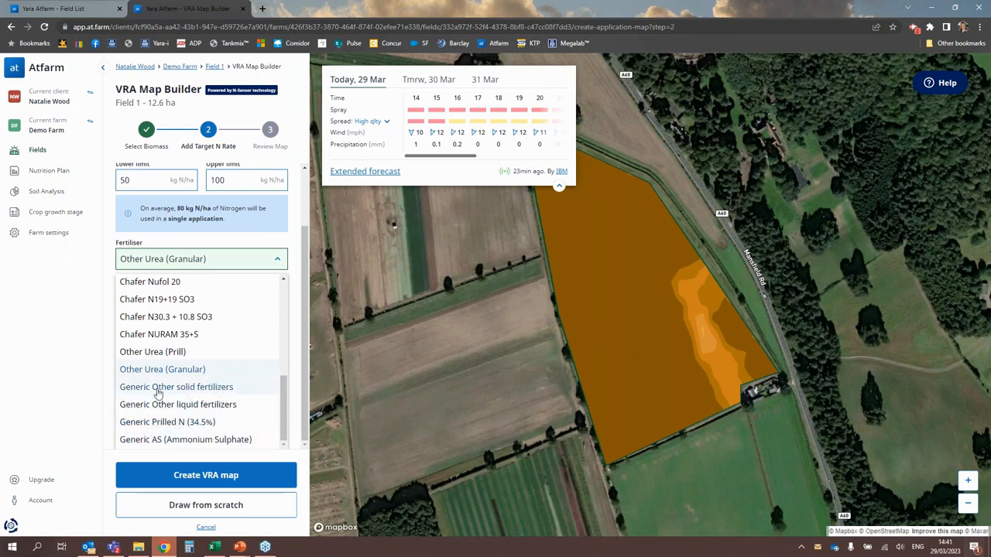
click(179, 387)
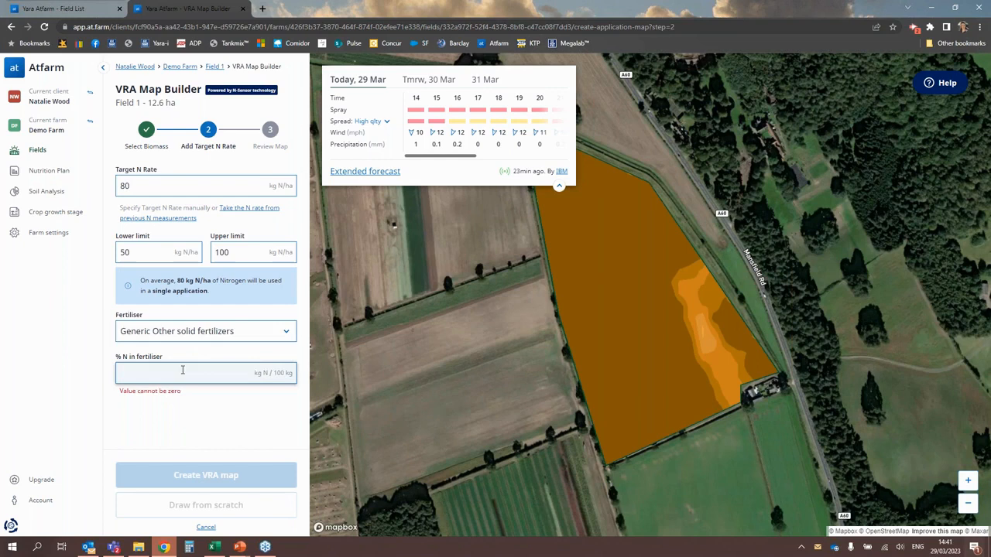
click(173, 371)
text(33)
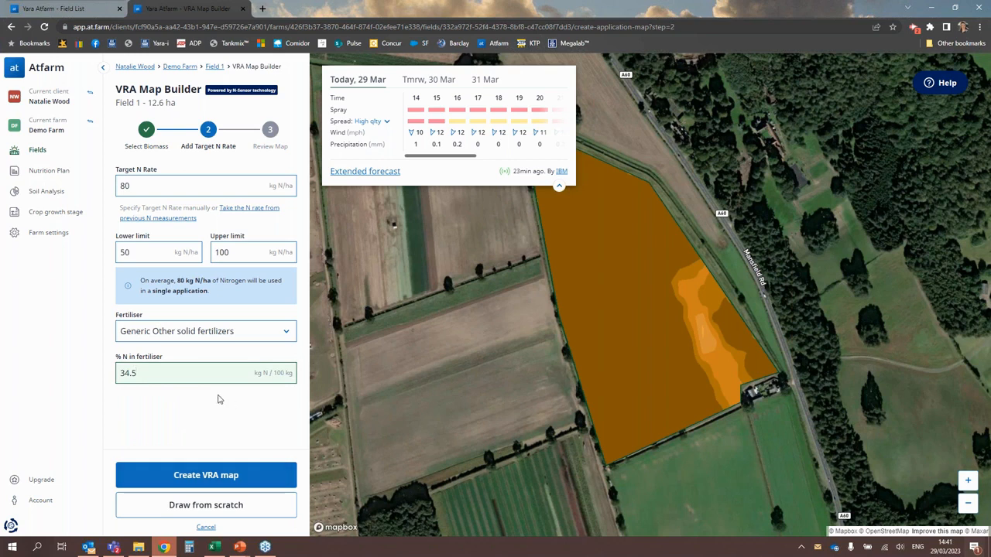
key(BackSpace)
key(BackSpace)
key(BackSpace)
key(BackSpace)
Switch the fertiliser back to YaraBela AXAN
click(274, 337)
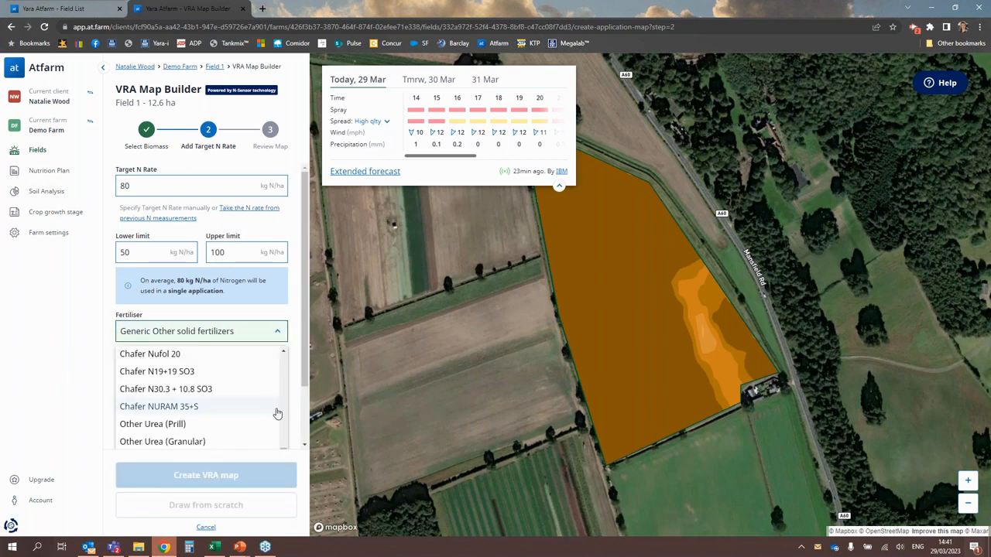
scroll(277, 412, down, 1)
scroll(173, 322, up, 5)
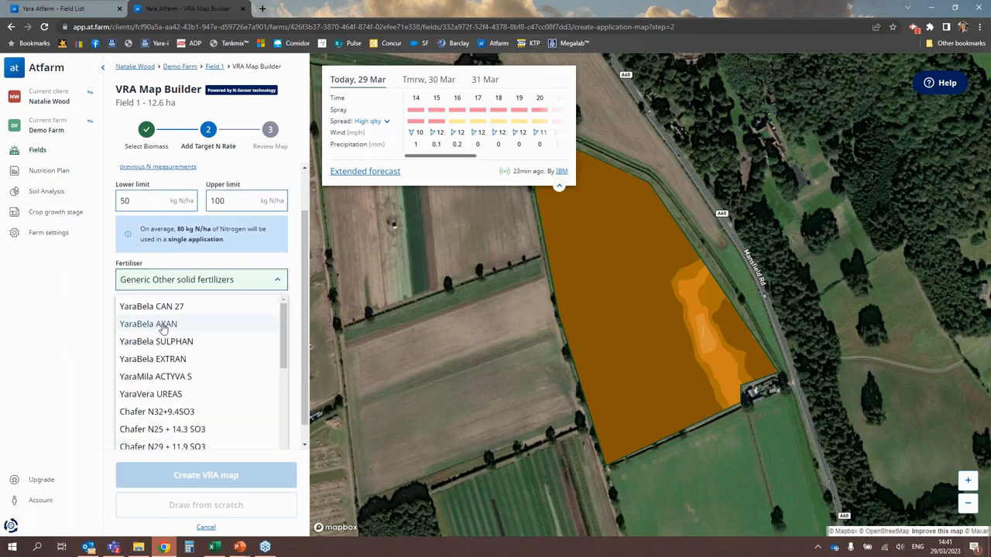
click(163, 325)
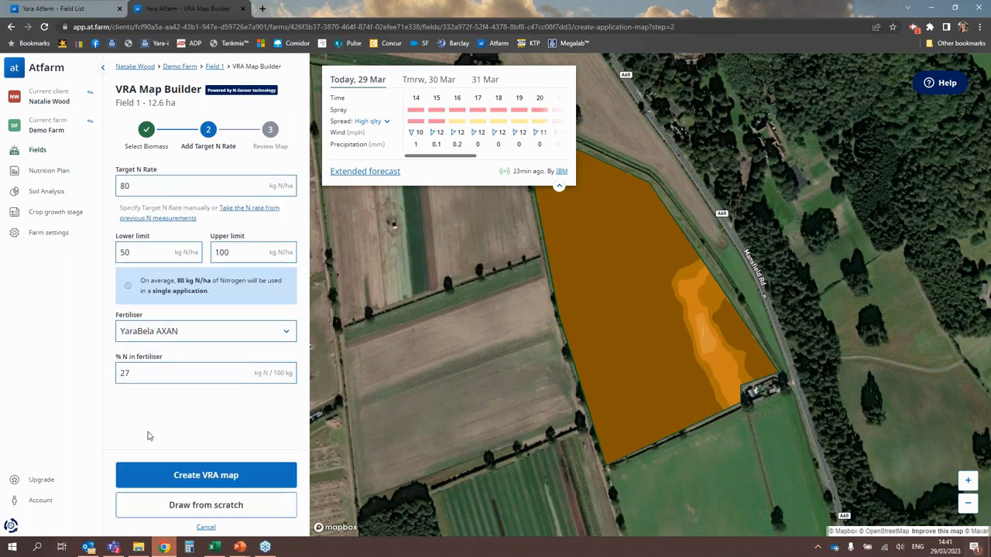
Create the VRA map and compare the Zone Map with the Raster Map, keeping the Raster Map
click(228, 482)
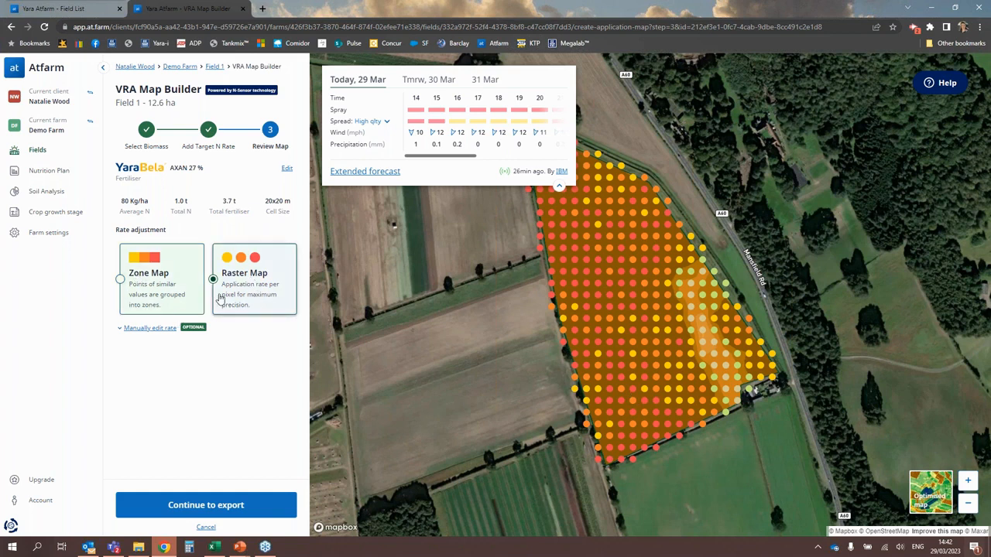
click(195, 300)
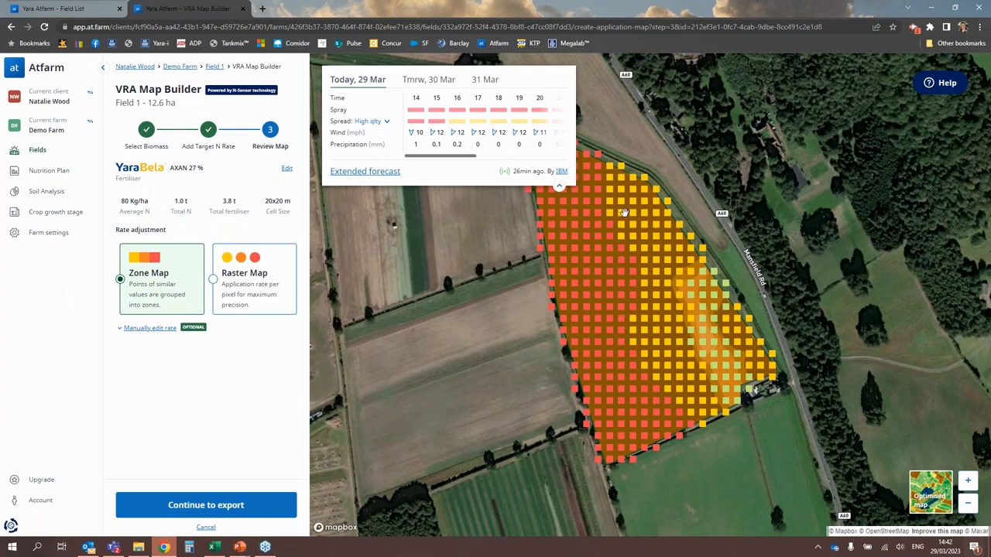
click(251, 301)
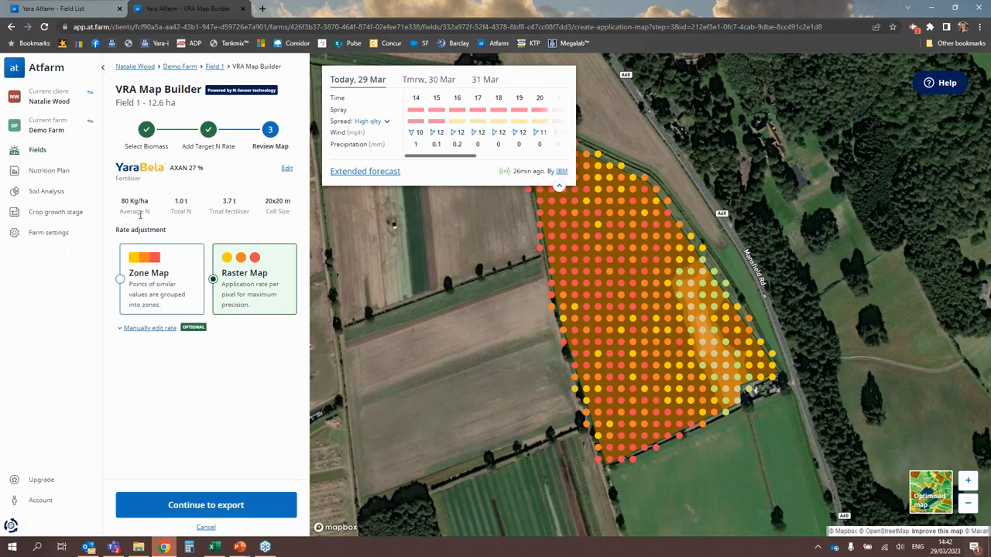
Manually edit the rates, painting a small block of points in the light strip on the field's east side with 0 kg N/ha
click(139, 331)
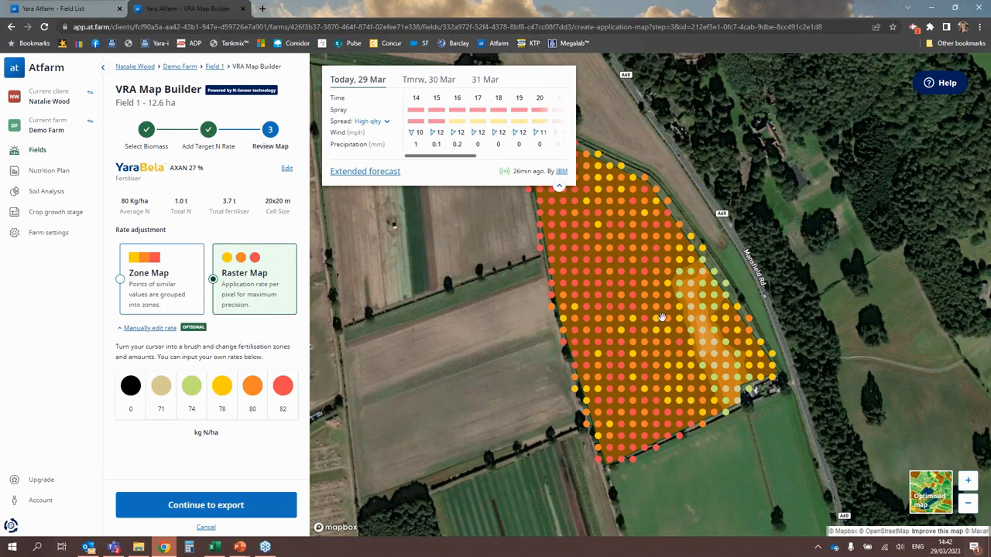
scroll(661, 318, up, 1)
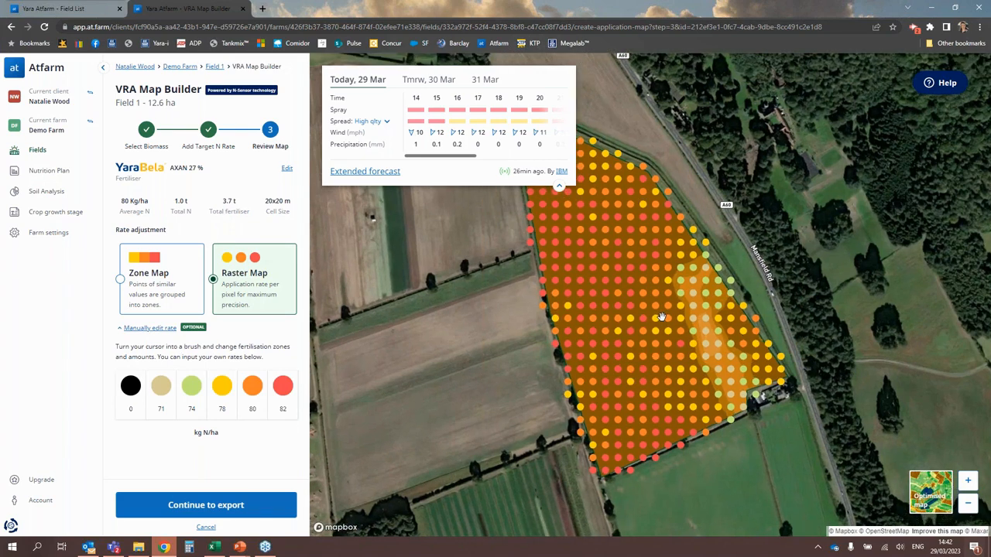
scroll(662, 317, up, 2)
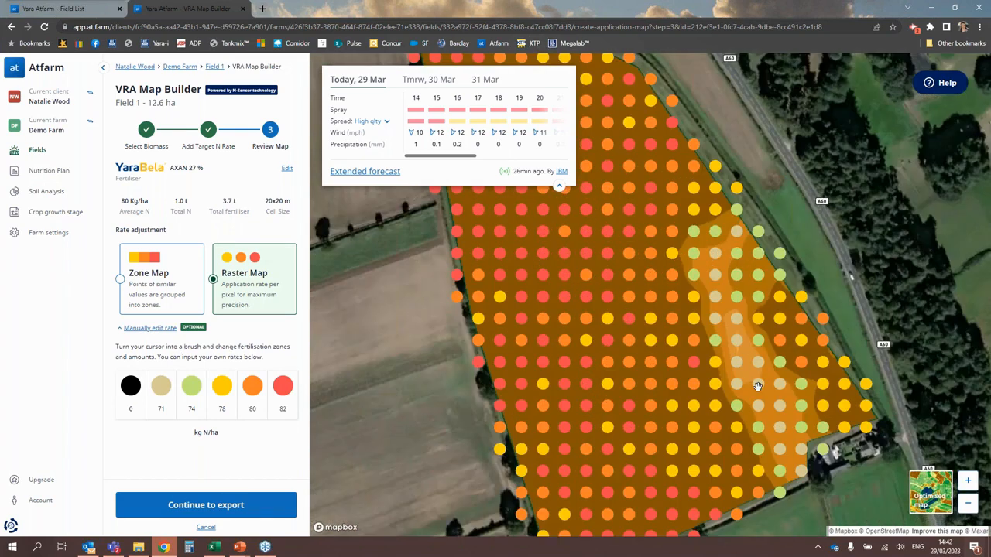
click(130, 386)
mouse_move(779, 405)
mouse_down()
mouse_move(756, 385)
mouse_move(776, 384)
mouse_move(736, 384)
mouse_up()
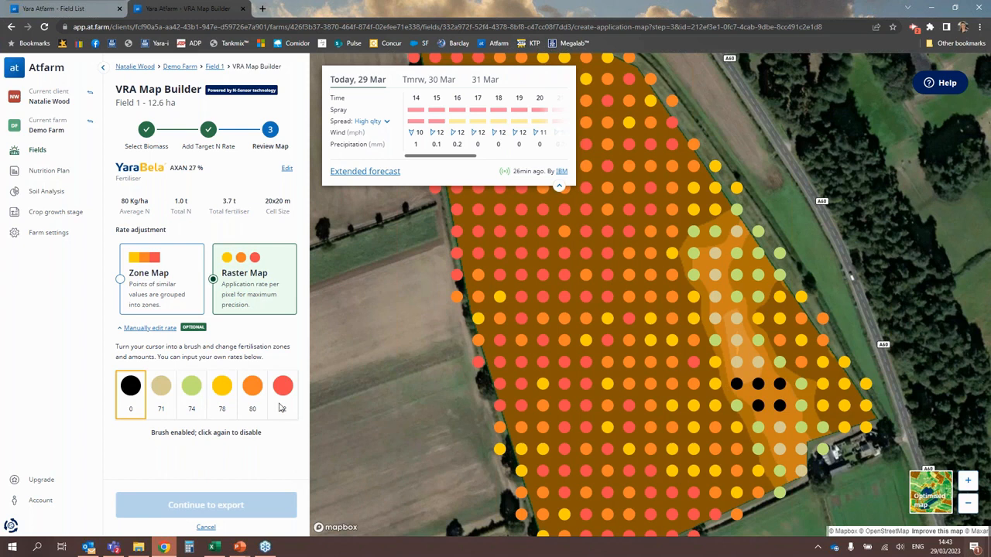
Brush a few points in the western part of the field with 82 kg N/ha and close the manual rate editing
click(282, 391)
click(287, 389)
click(285, 390)
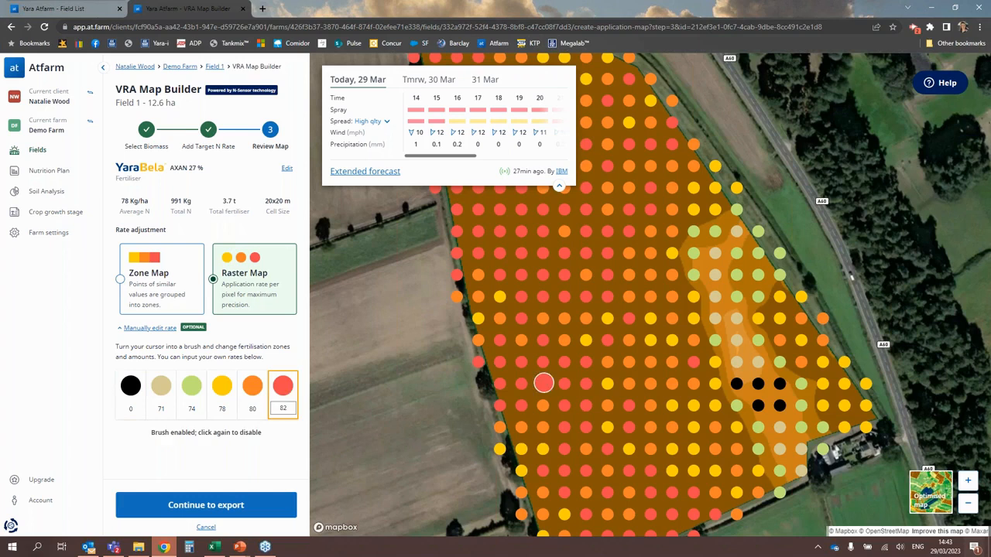
mouse_move(544, 383)
mouse_down()
mouse_move(571, 394)
mouse_move(539, 424)
mouse_up()
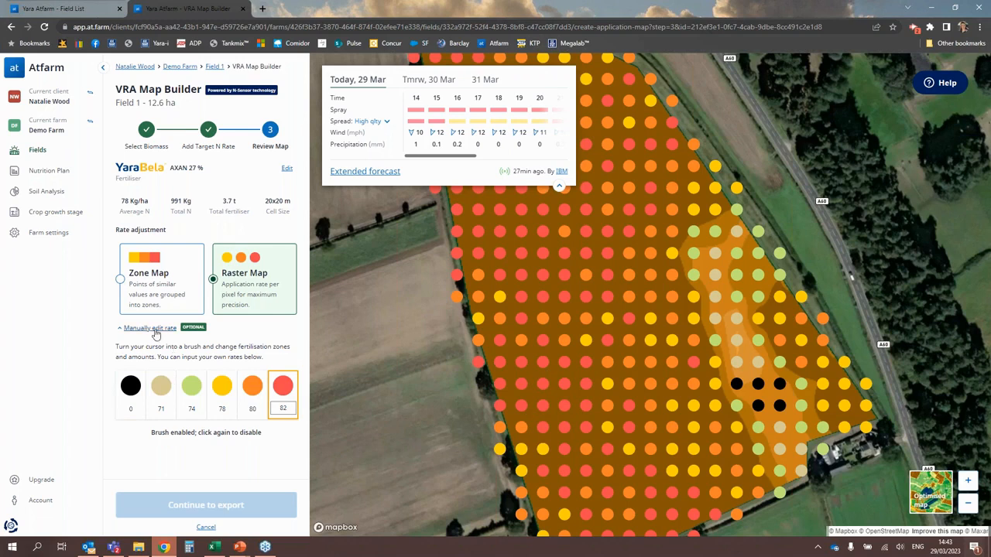
click(154, 329)
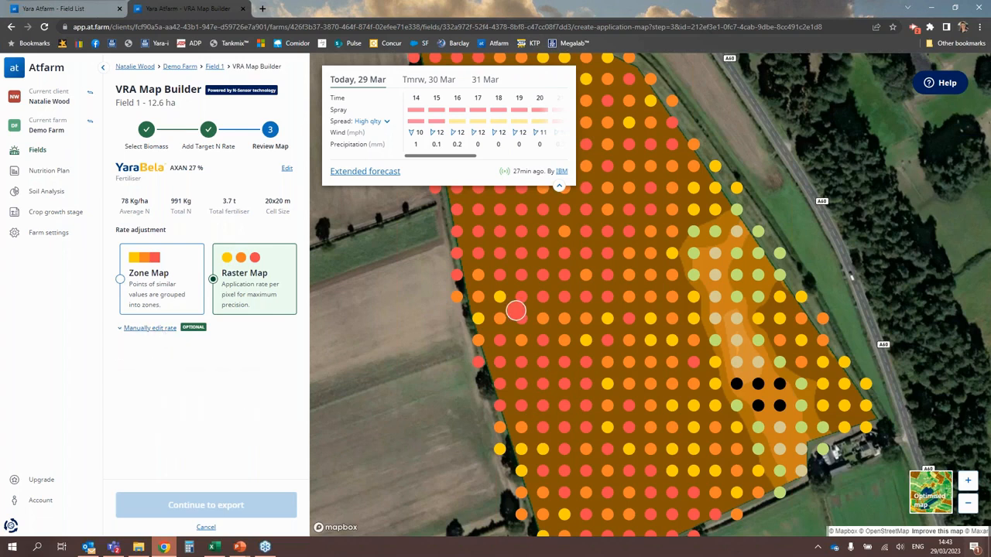
scroll(515, 310, down, 1)
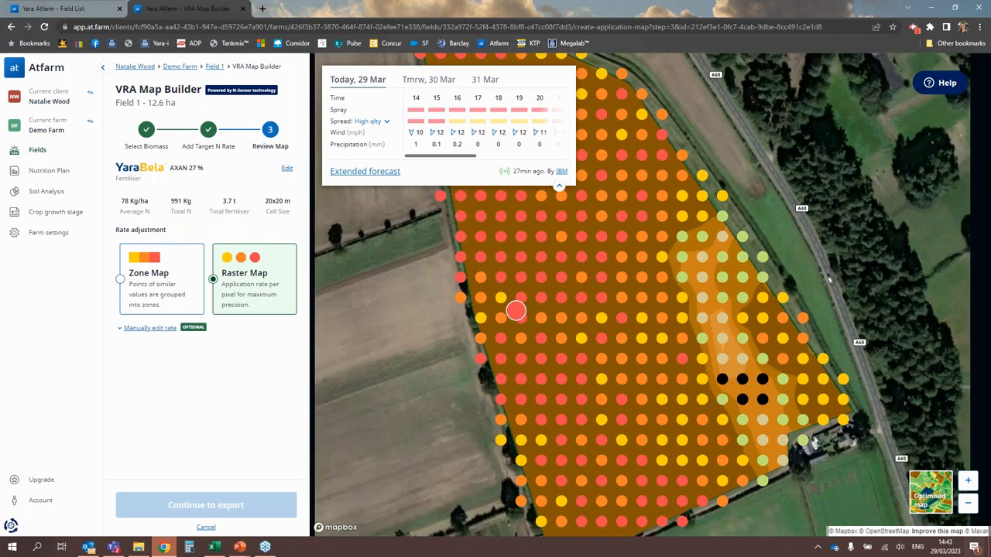
scroll(515, 310, down, 1)
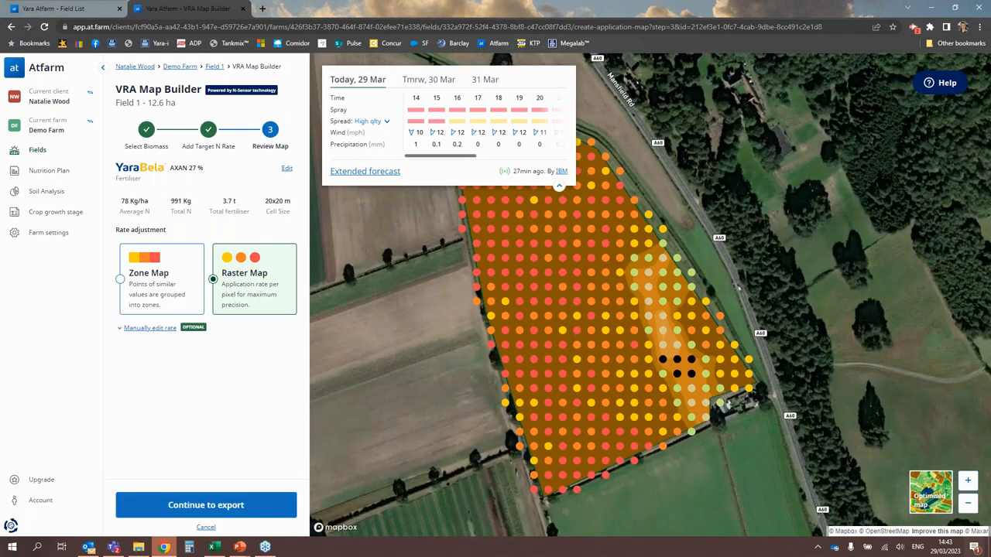
Continue to export and download the VRA map as a John Deere shapefile
click(206, 505)
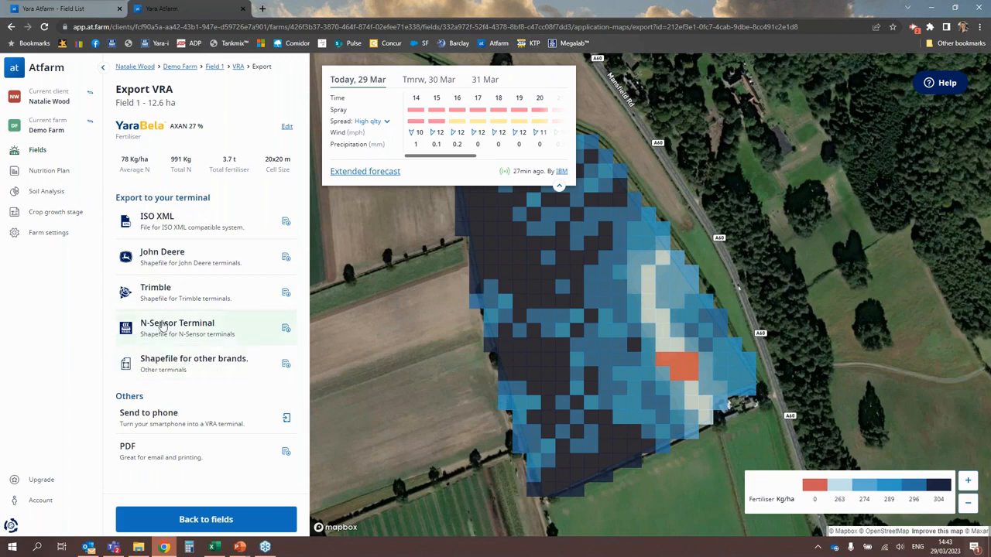
click(285, 258)
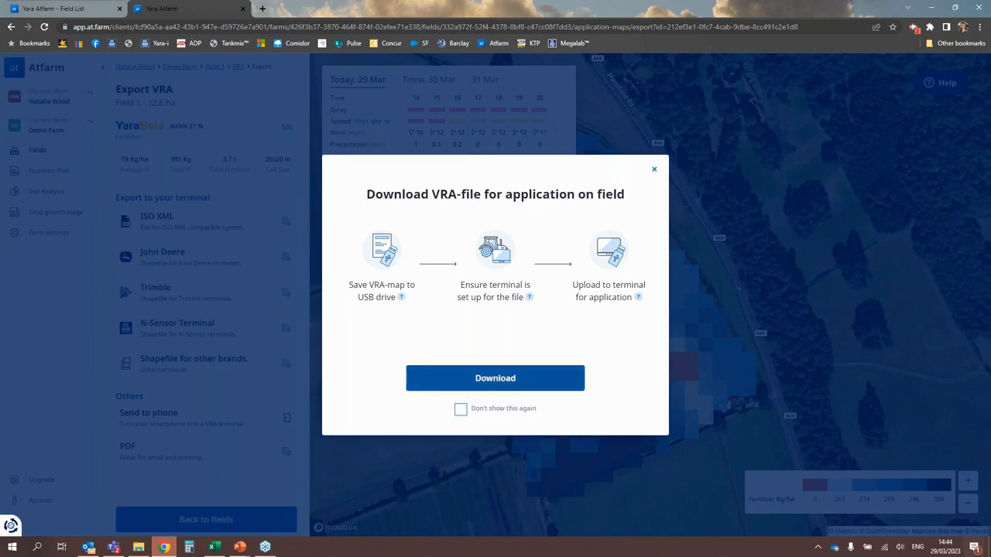
click(410, 381)
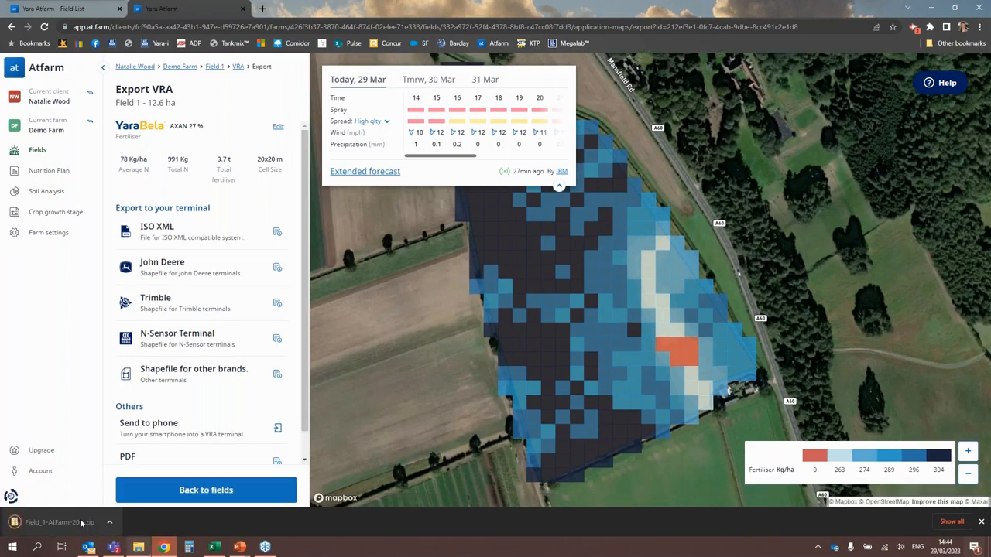
Inspect the shapefile components in the downloaded archive's Rx folder and close the window
click(82, 524)
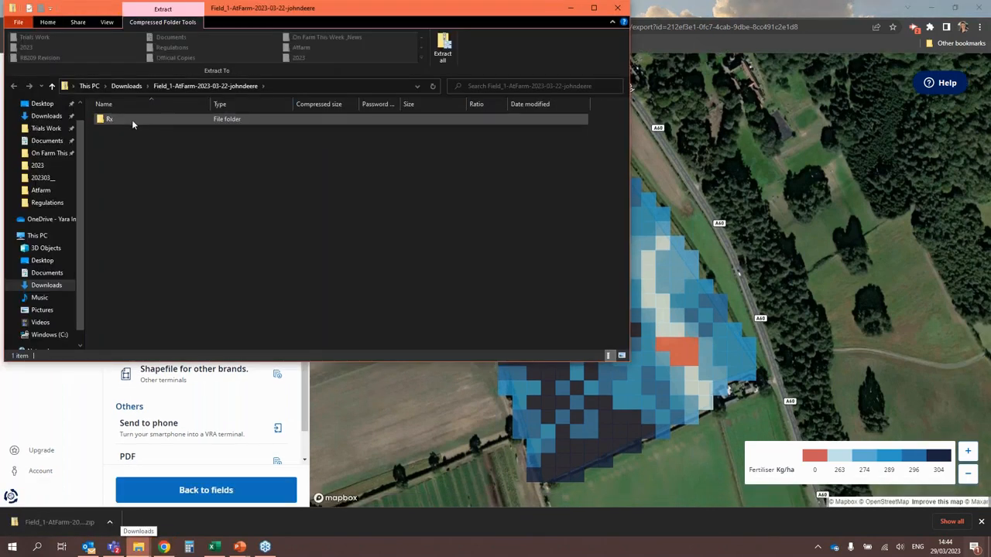
double_click(133, 120)
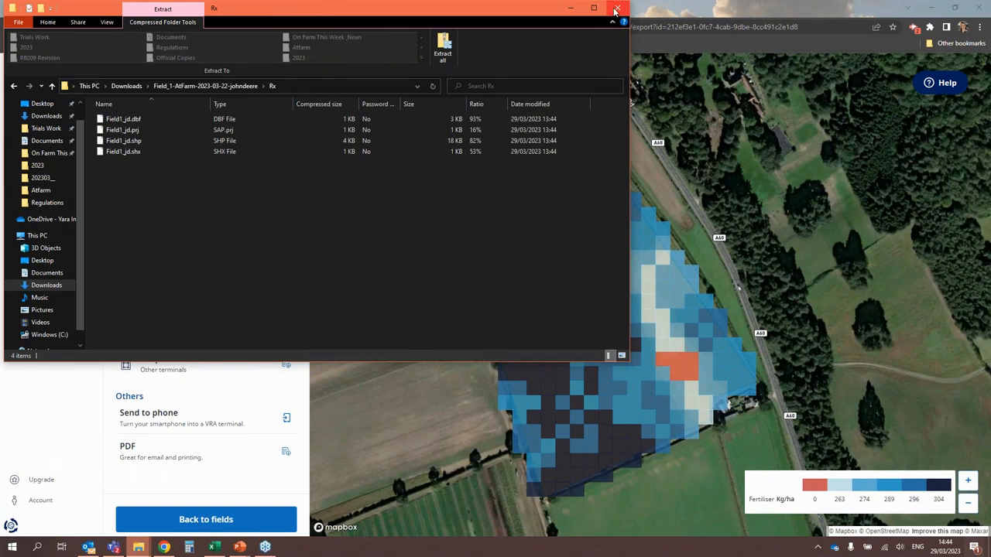
click(616, 9)
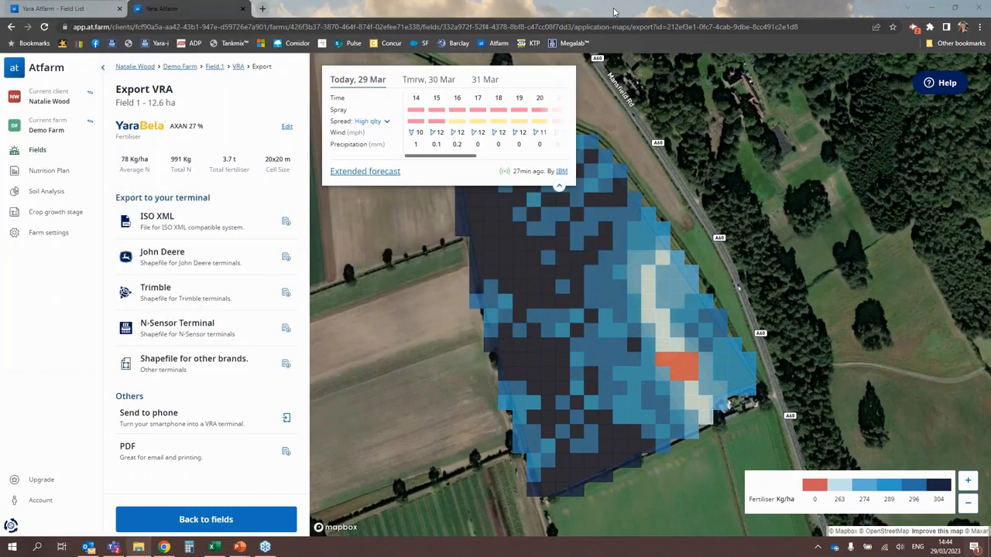
Export the VRA map as a PDF, review its nitrogen and fertiliser pages, and close the document
click(169, 462)
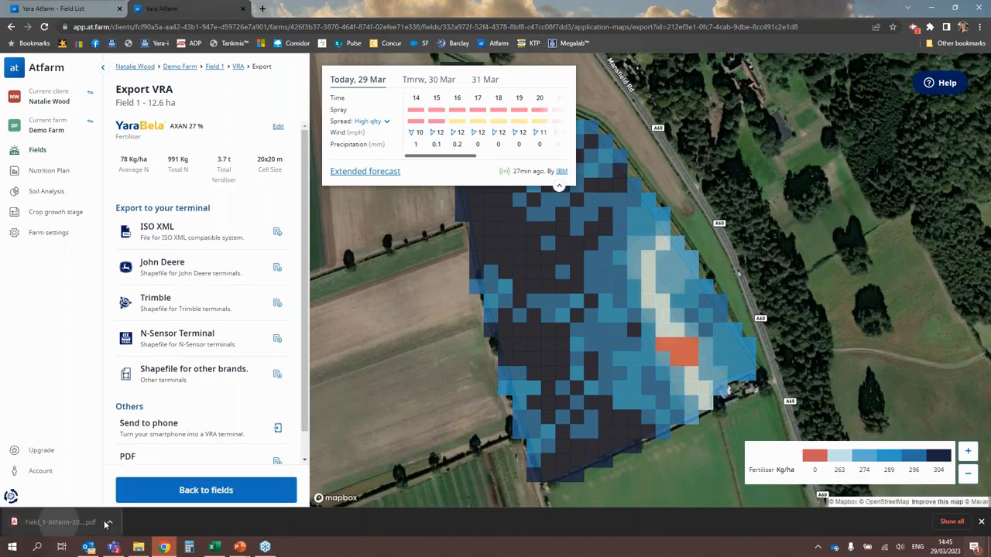
click(105, 523)
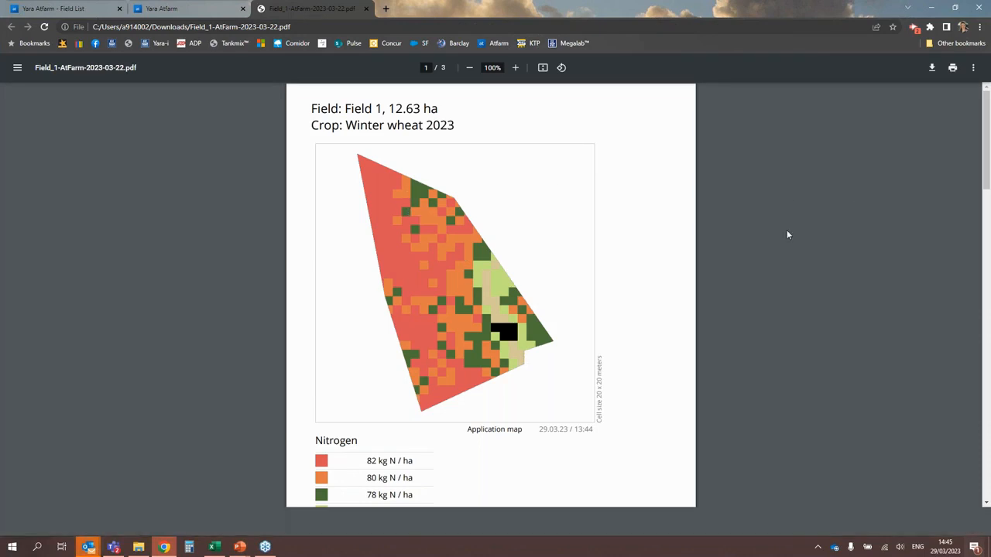
drag(988, 171, 989, 173)
scroll(369, 445, down, 1)
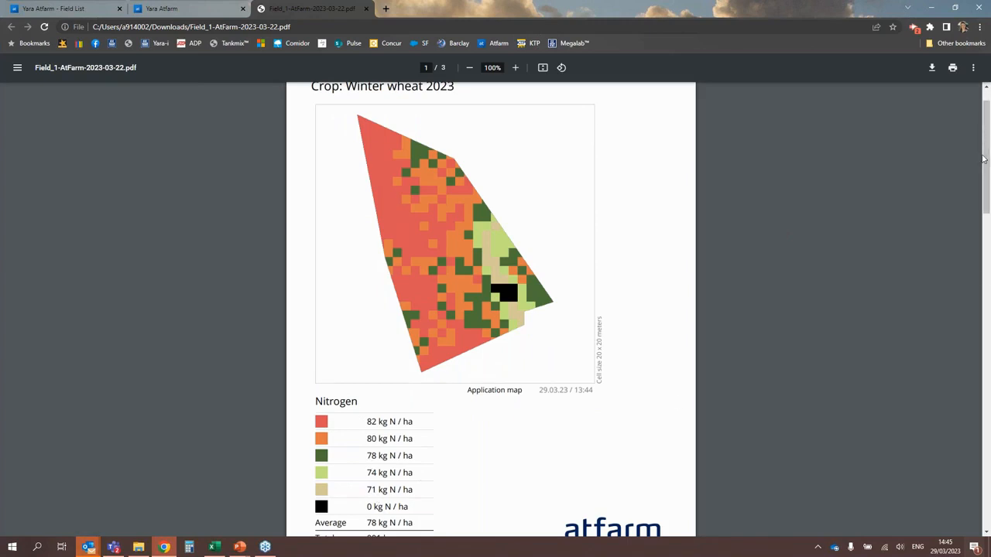
drag(989, 183, 990, 326)
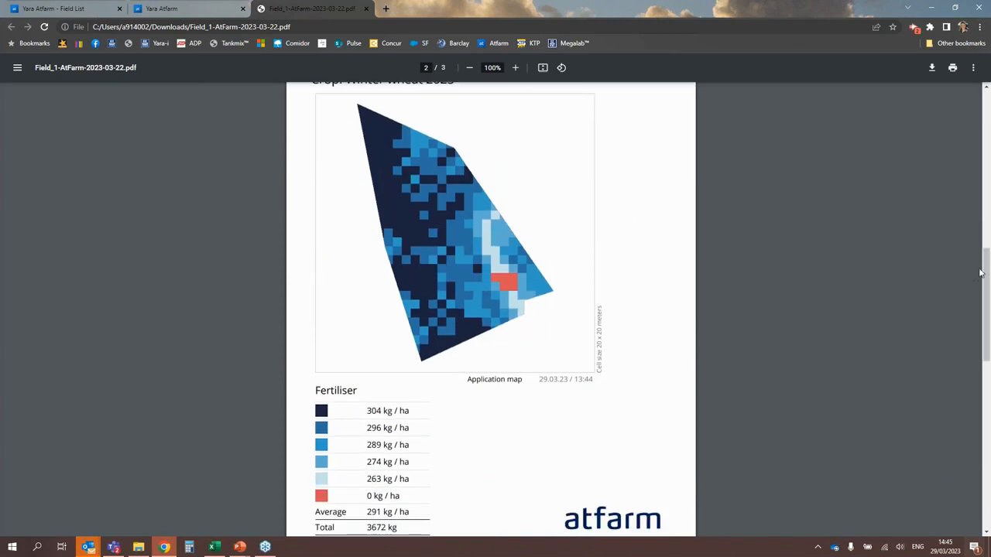
drag(986, 291, 989, 346)
drag(987, 418, 988, 85)
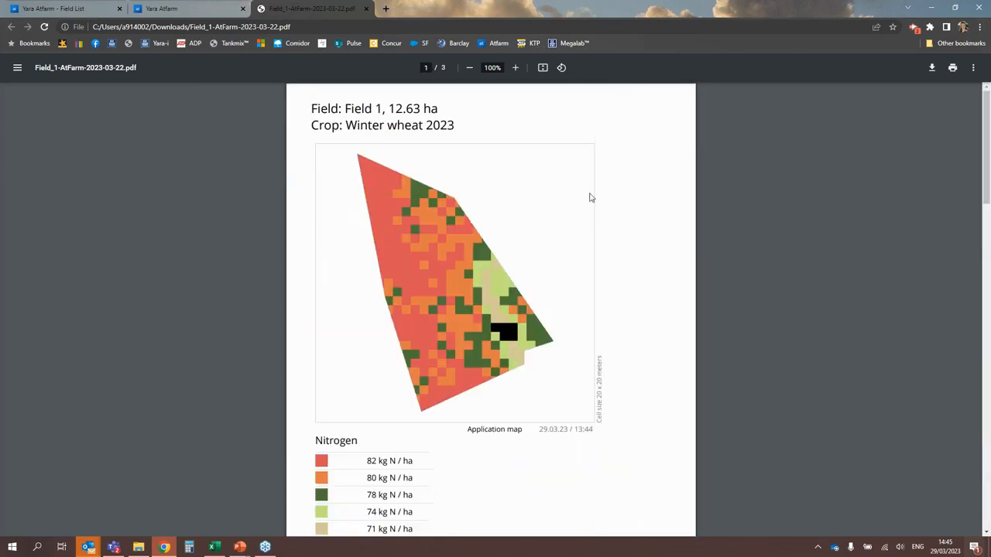
click(365, 9)
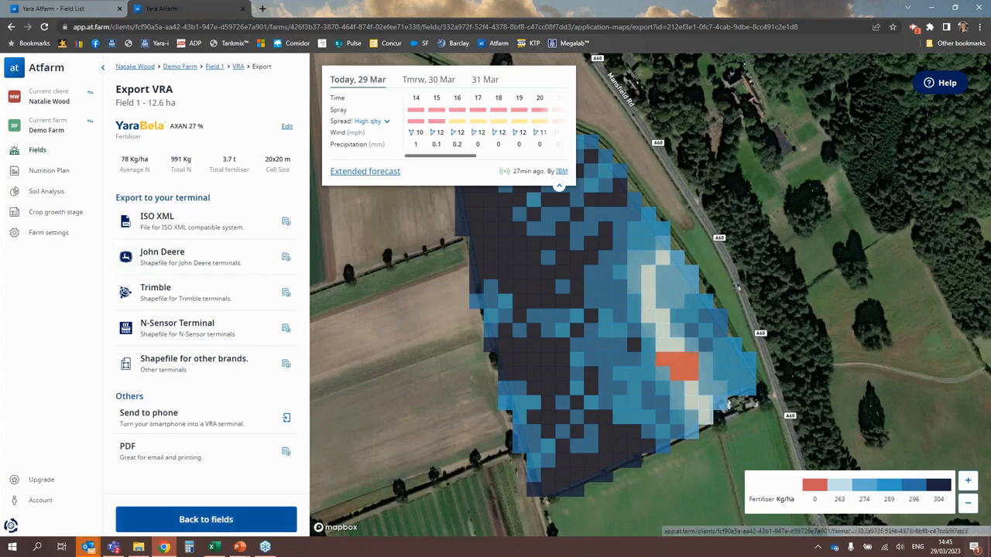
Return to Field 1 and review the saved 29 March 2023 variable N-rate application before going back to the recommendations
click(206, 519)
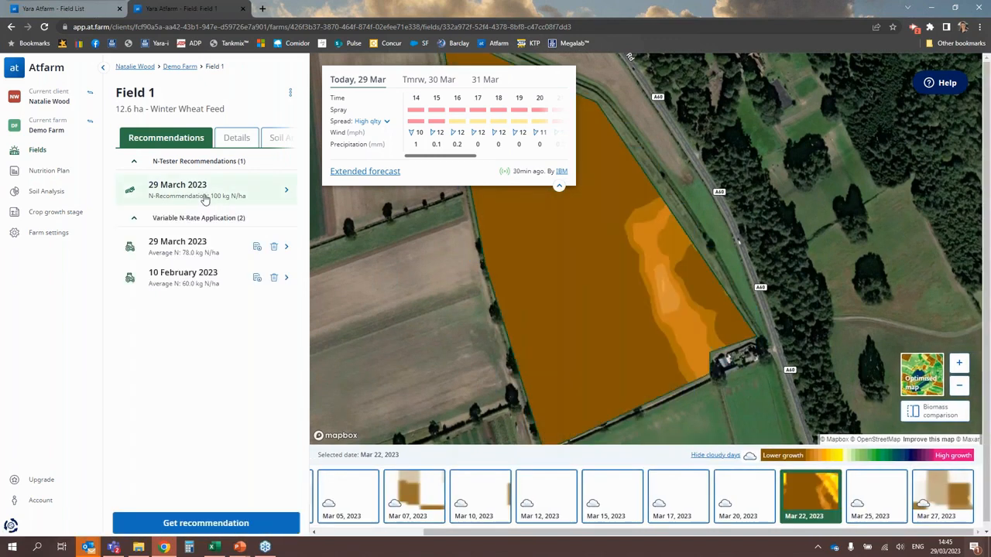
click(229, 251)
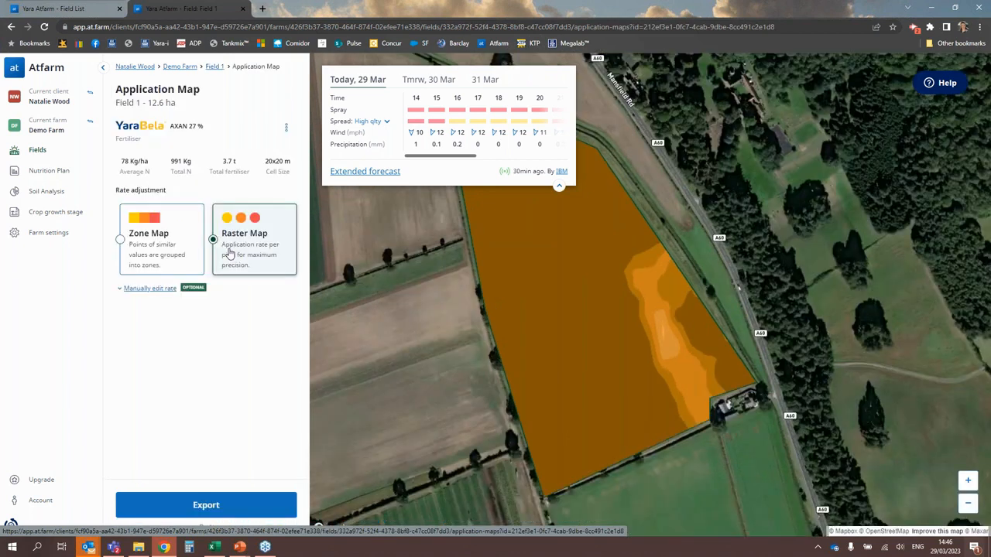
click(230, 253)
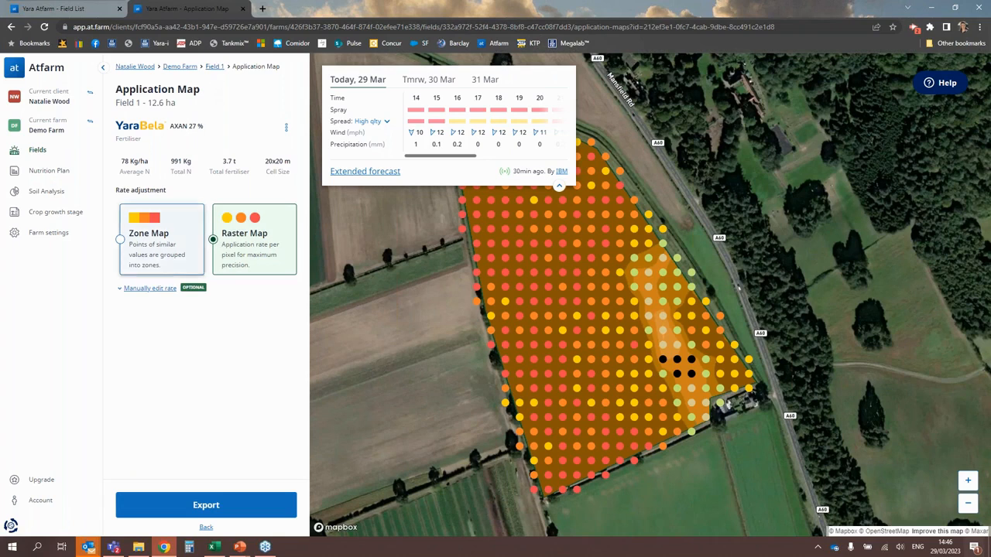
click(208, 527)
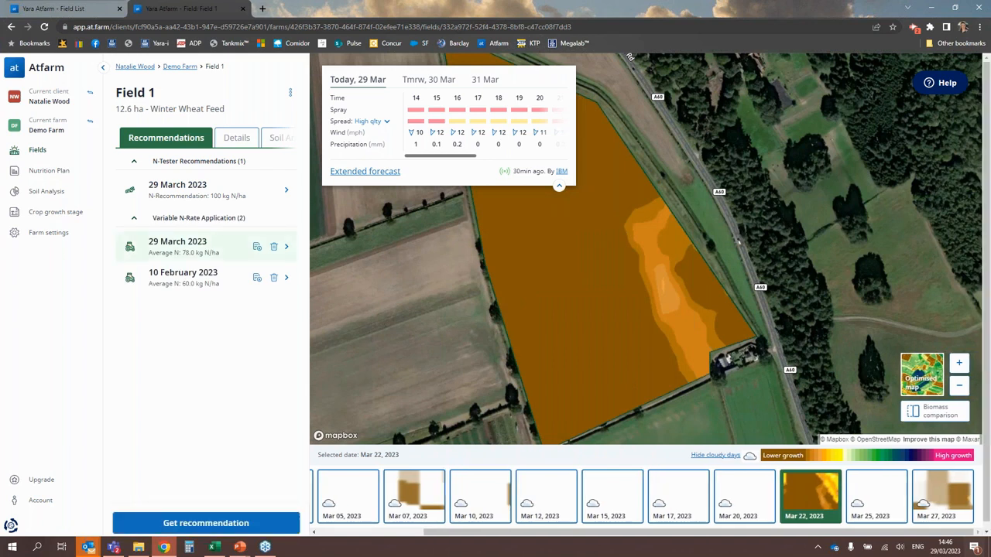
Request an N-Tester recommendation for Field 1 to view the mobile app instructions
click(206, 523)
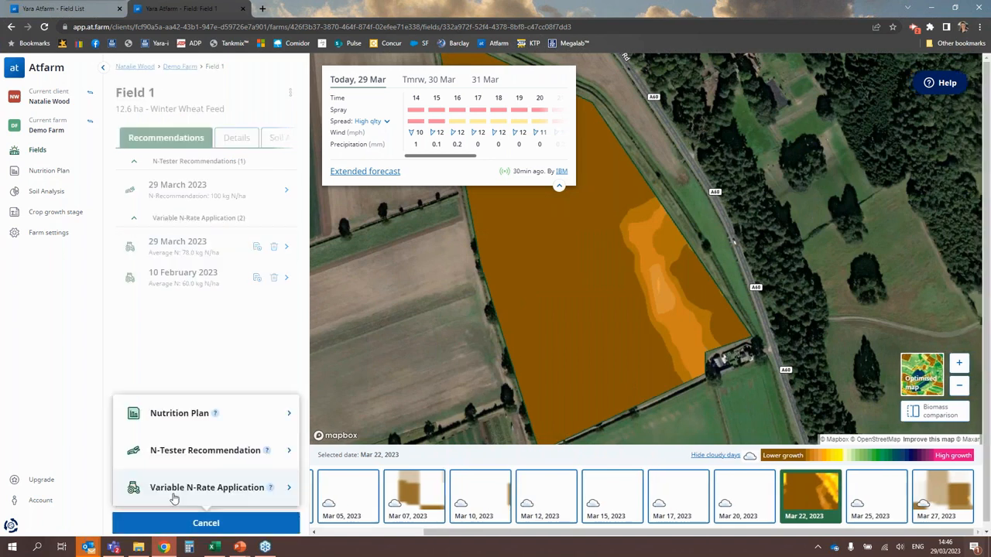
click(204, 453)
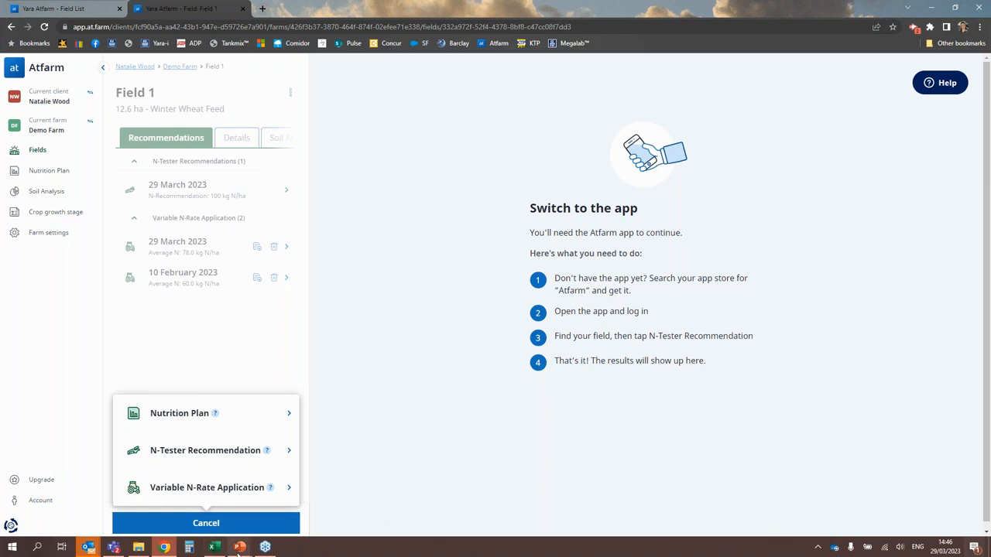
Switch to the running PowerPoint slide show and advance to the N-Tester BT slide
mouse_move(239, 547)
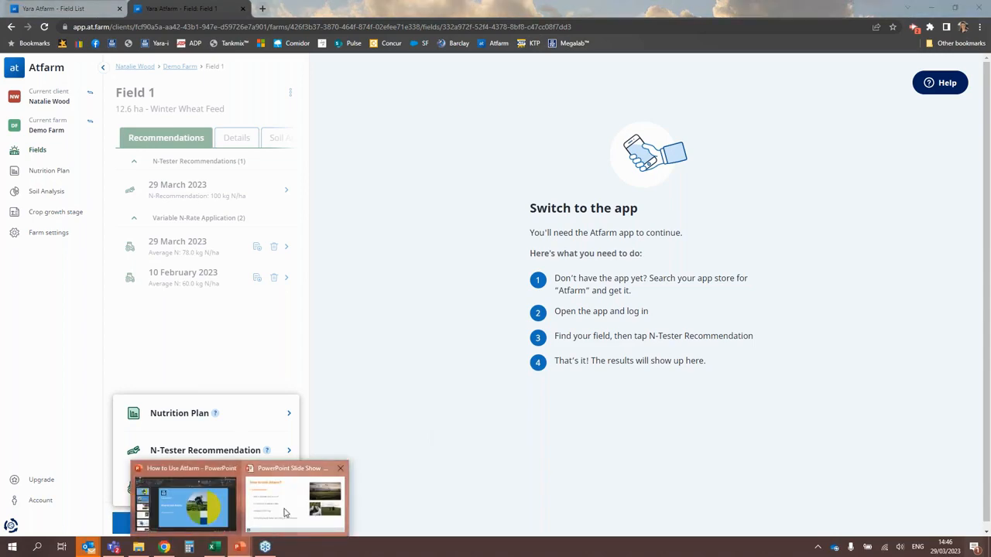
click(285, 513)
click(428, 296)
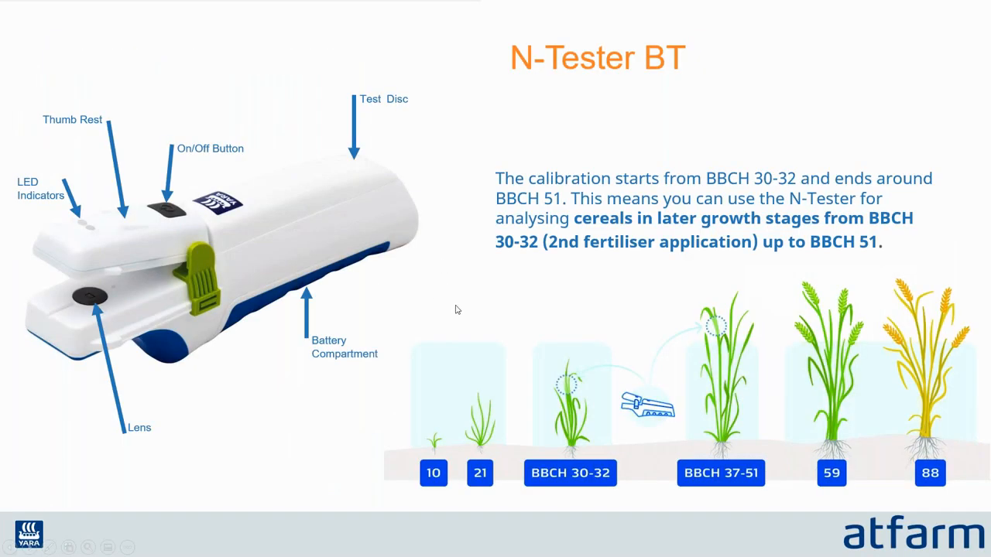